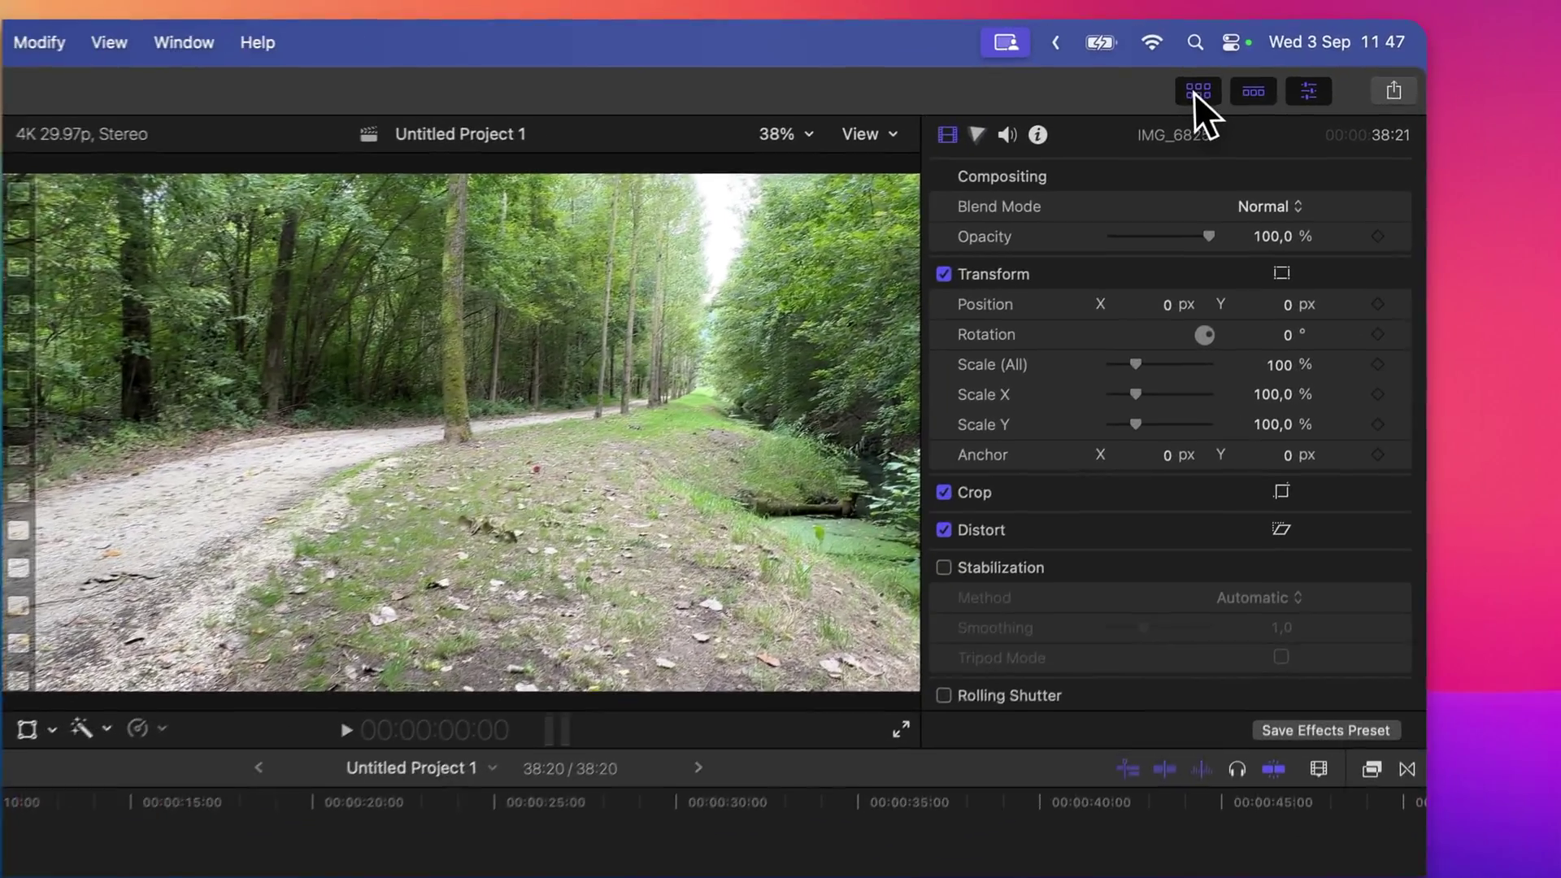
Hide the Browser and switch the Final Cut Pro window to full screen
{"action": "left_click", "coordinate": [1197, 90]}
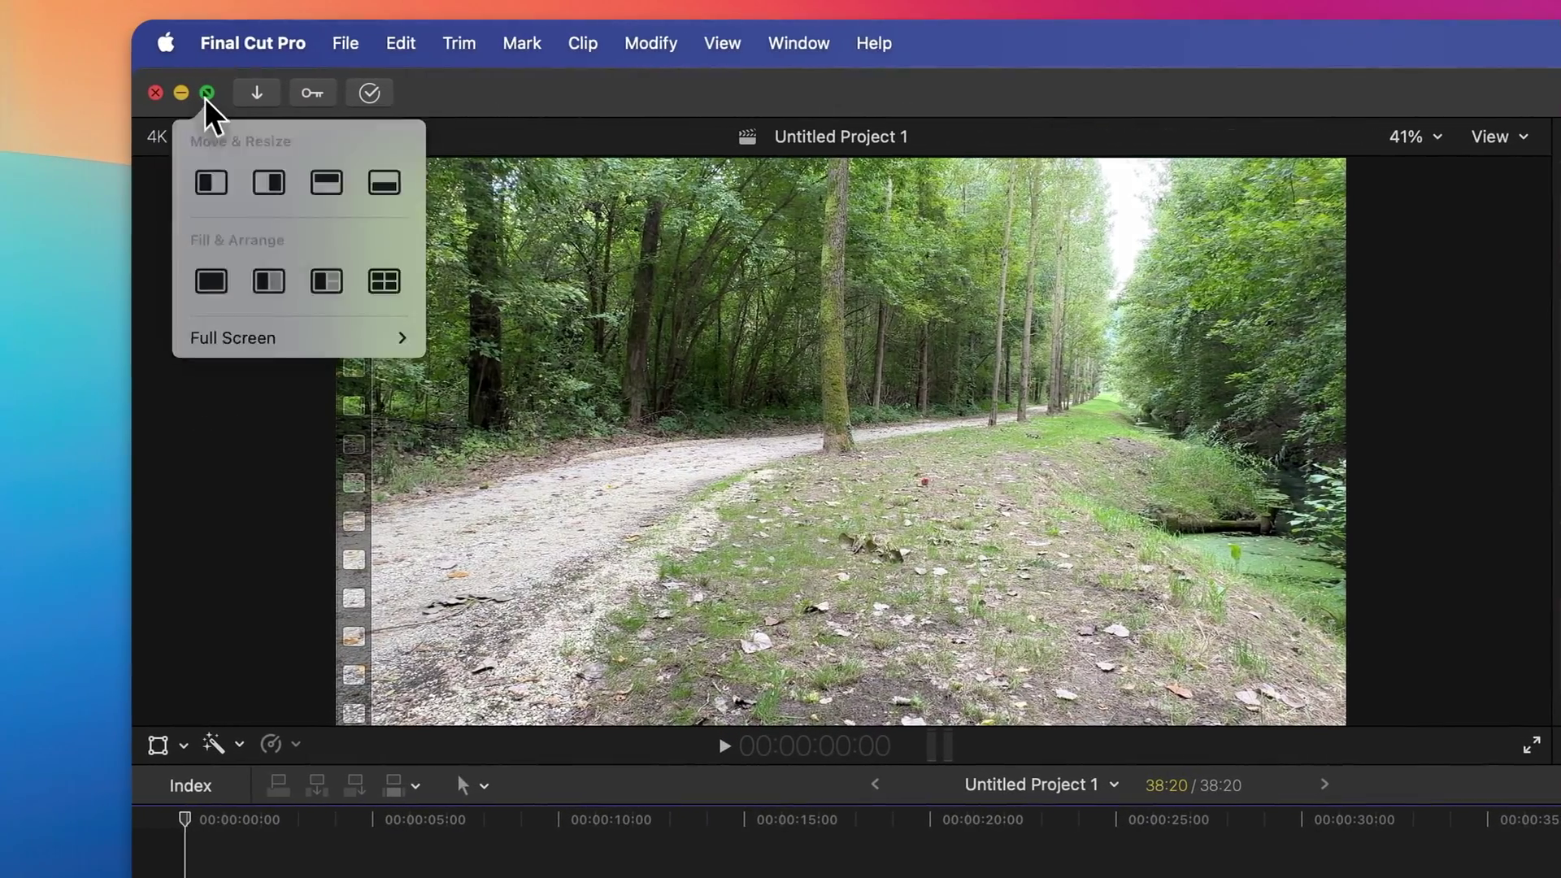
{"action": "left_click", "coordinate": [206, 93]}
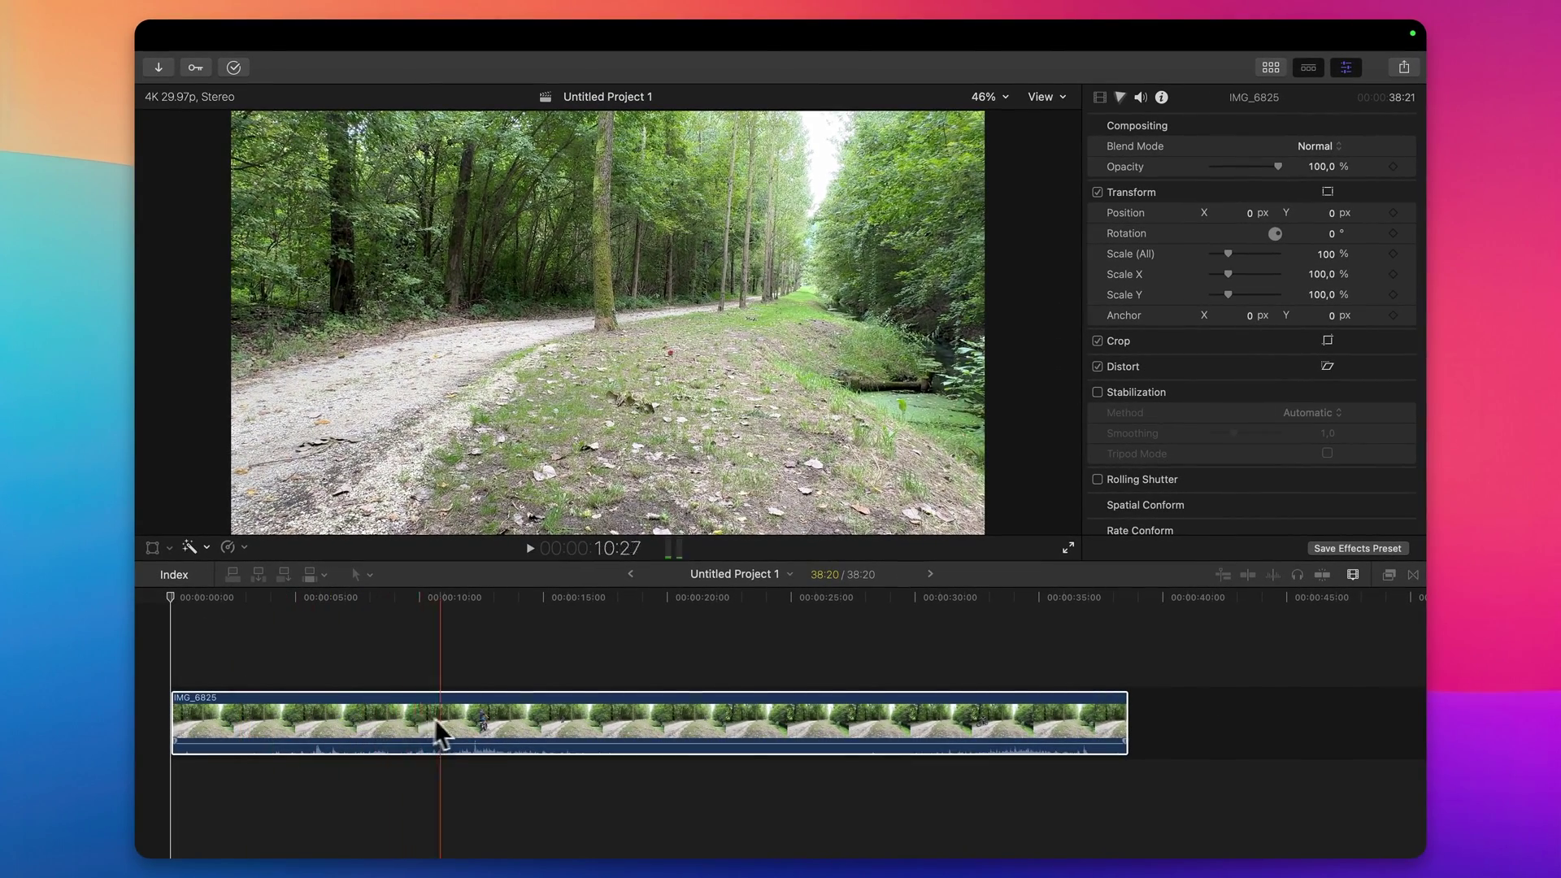
Blade IMG_6825 just before the rider appears and delete the opening part
{"action": "left_click", "coordinate": [494, 719]}
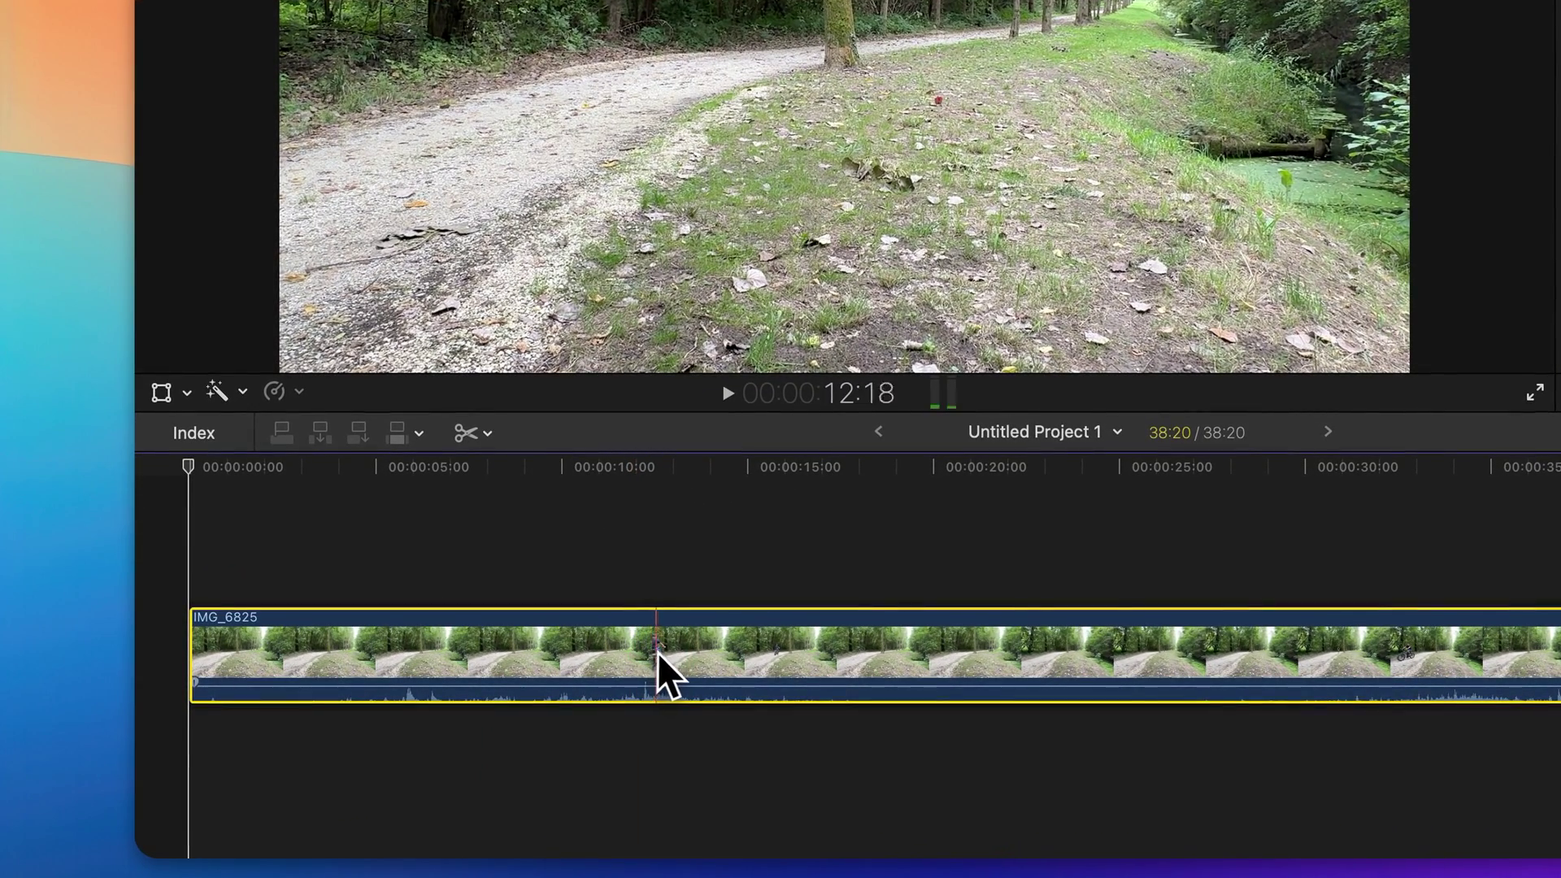
{"action": "left_click", "coordinate": [669, 651]}
{"action": "key", "text": "a"}
{"action": "left_click", "coordinate": [630, 659]}
{"action": "key", "text": "BackSpace"}
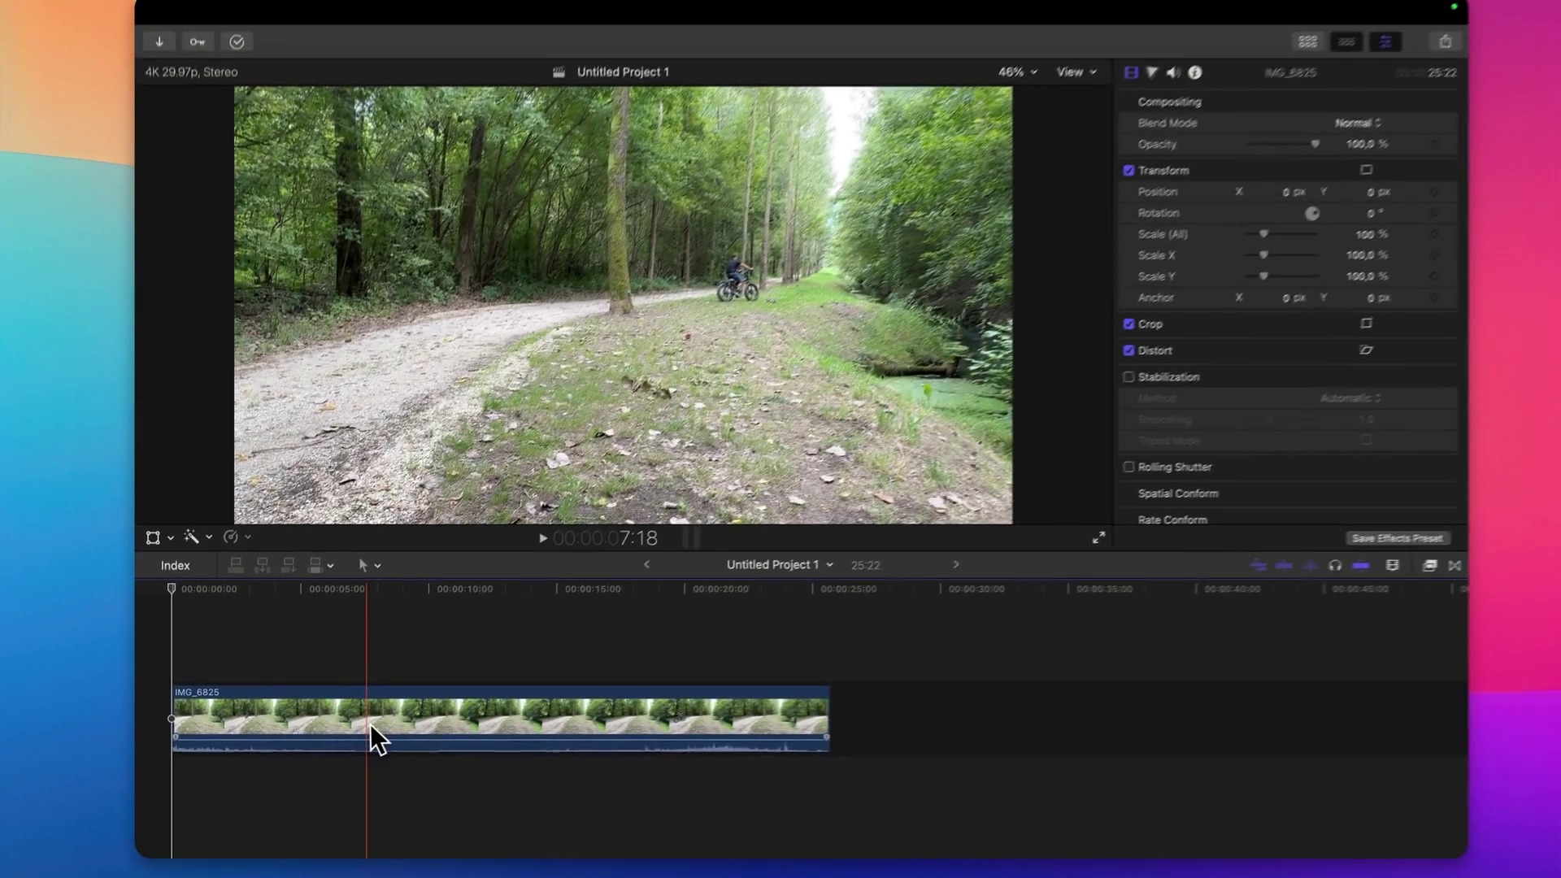
Blade after the rider passes and delete the trailing part, leaving a 07:18 clip
{"action": "key", "text": "b"}
{"action": "left_click", "coordinate": [360, 729]}
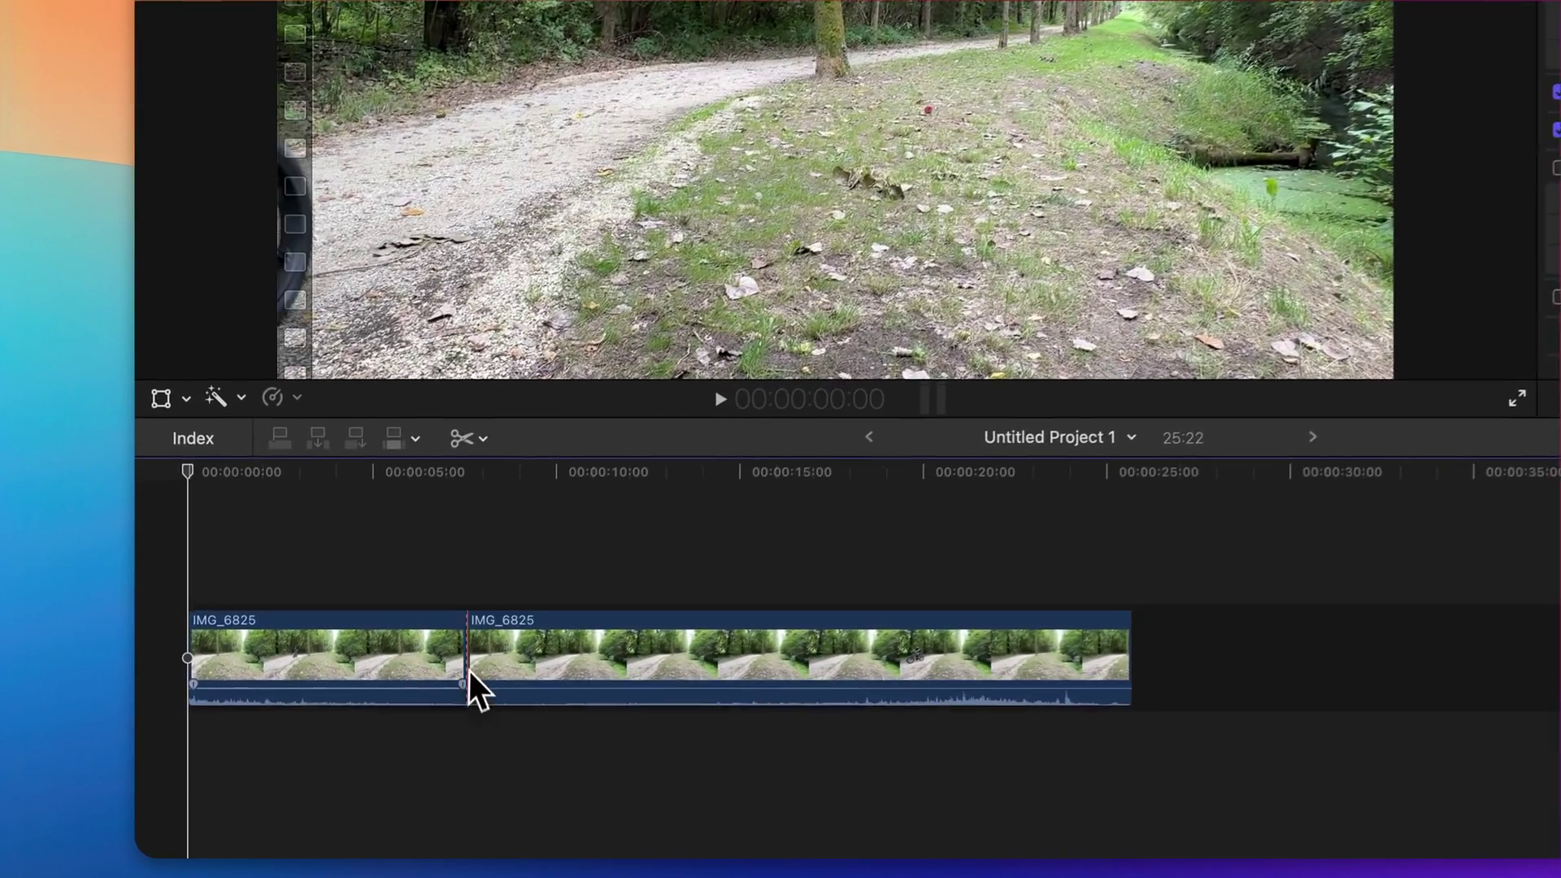
{"action": "key", "text": "a"}
{"action": "left_click", "coordinate": [587, 668]}
{"action": "key", "text": "BackSpace"}
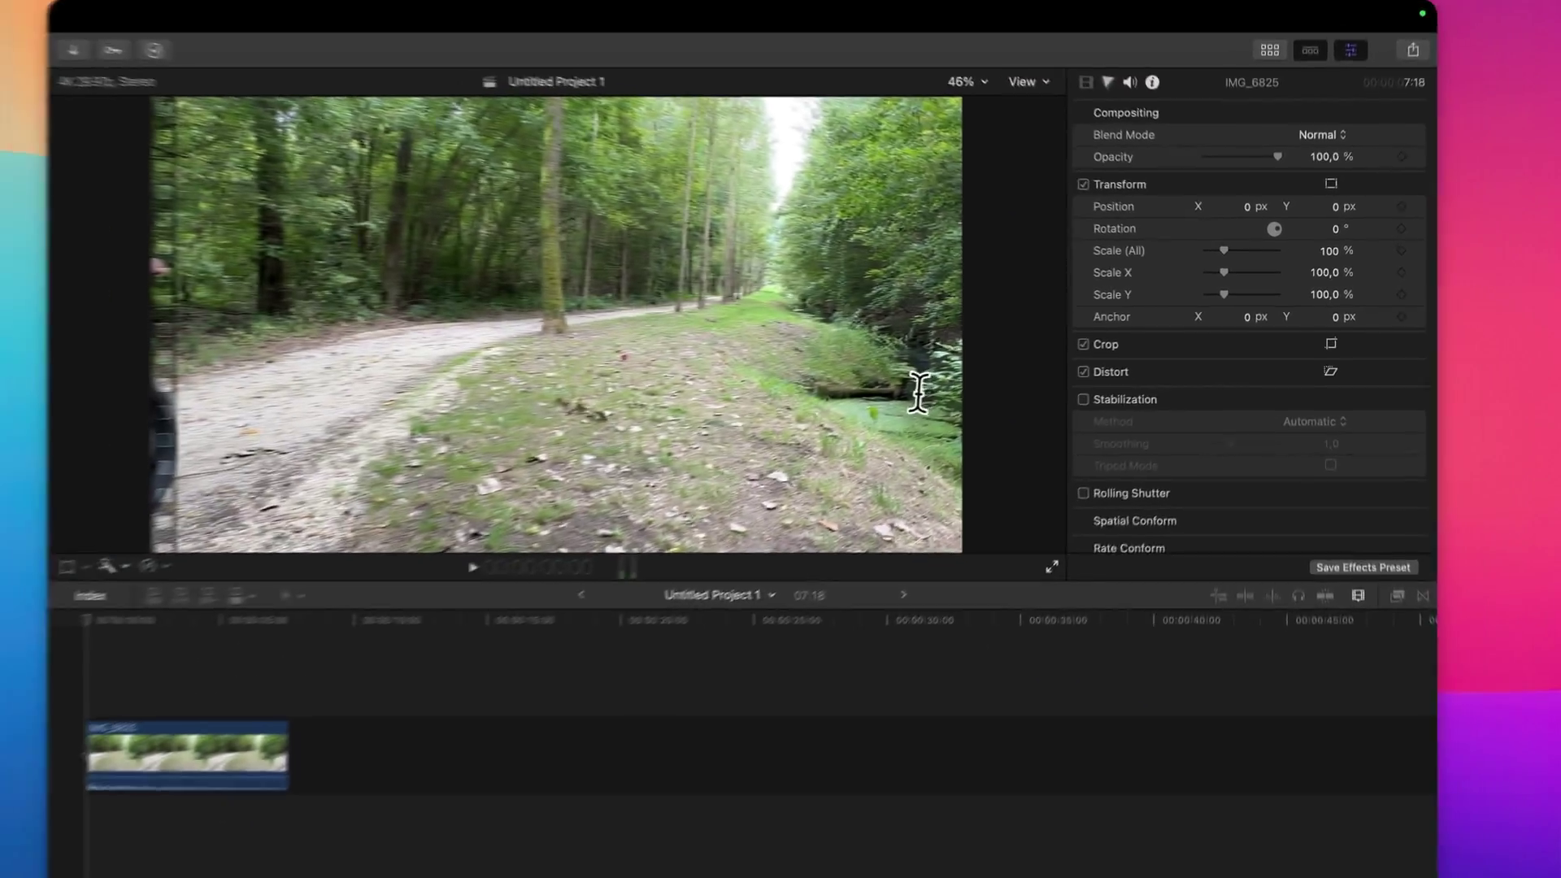
Option-drag the trimmed clip into stacked copies and pull the top copies' volume to -∞ dB
{"action": "left_click", "coordinate": [166, 740]}
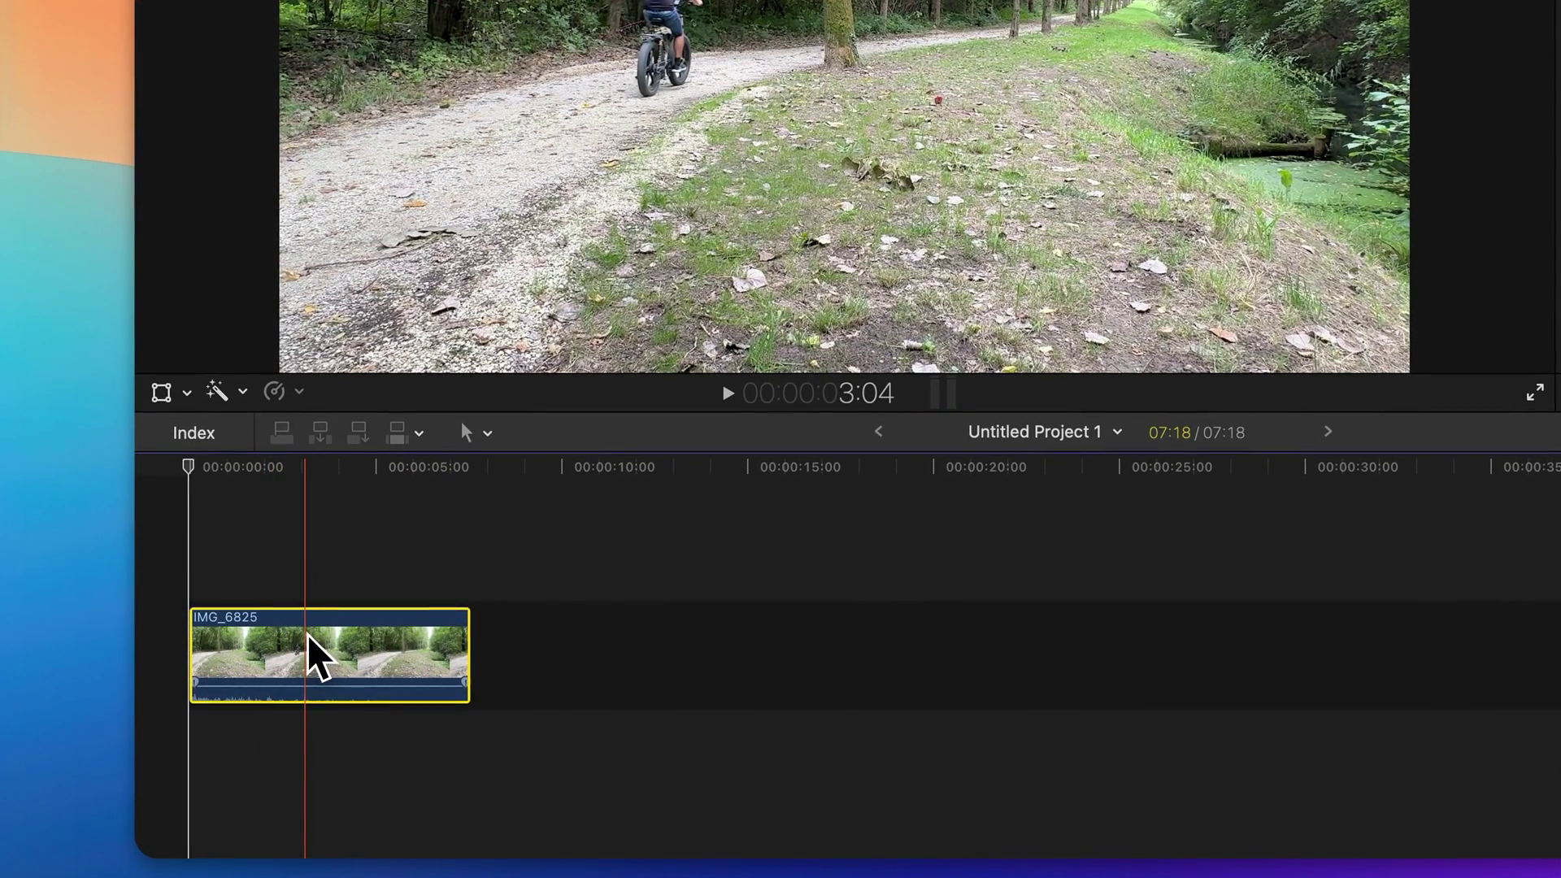
{"action": "left_click_drag", "start_coordinate": [307, 642], "coordinate": [310, 536]}
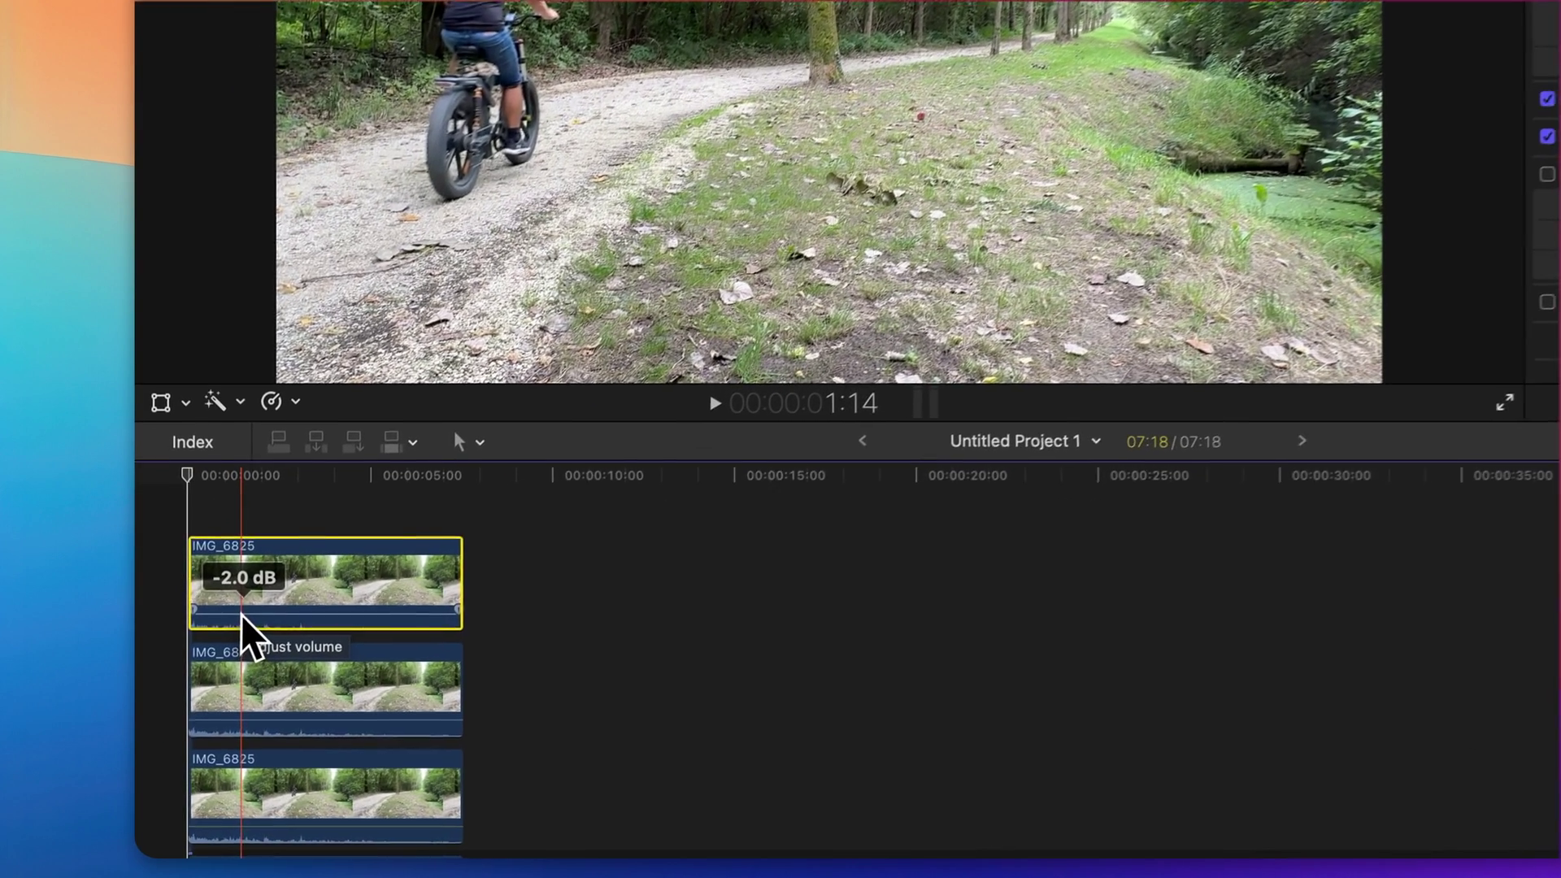
{"action": "left_click_drag", "start_coordinate": [240, 614], "coordinate": [241, 642]}
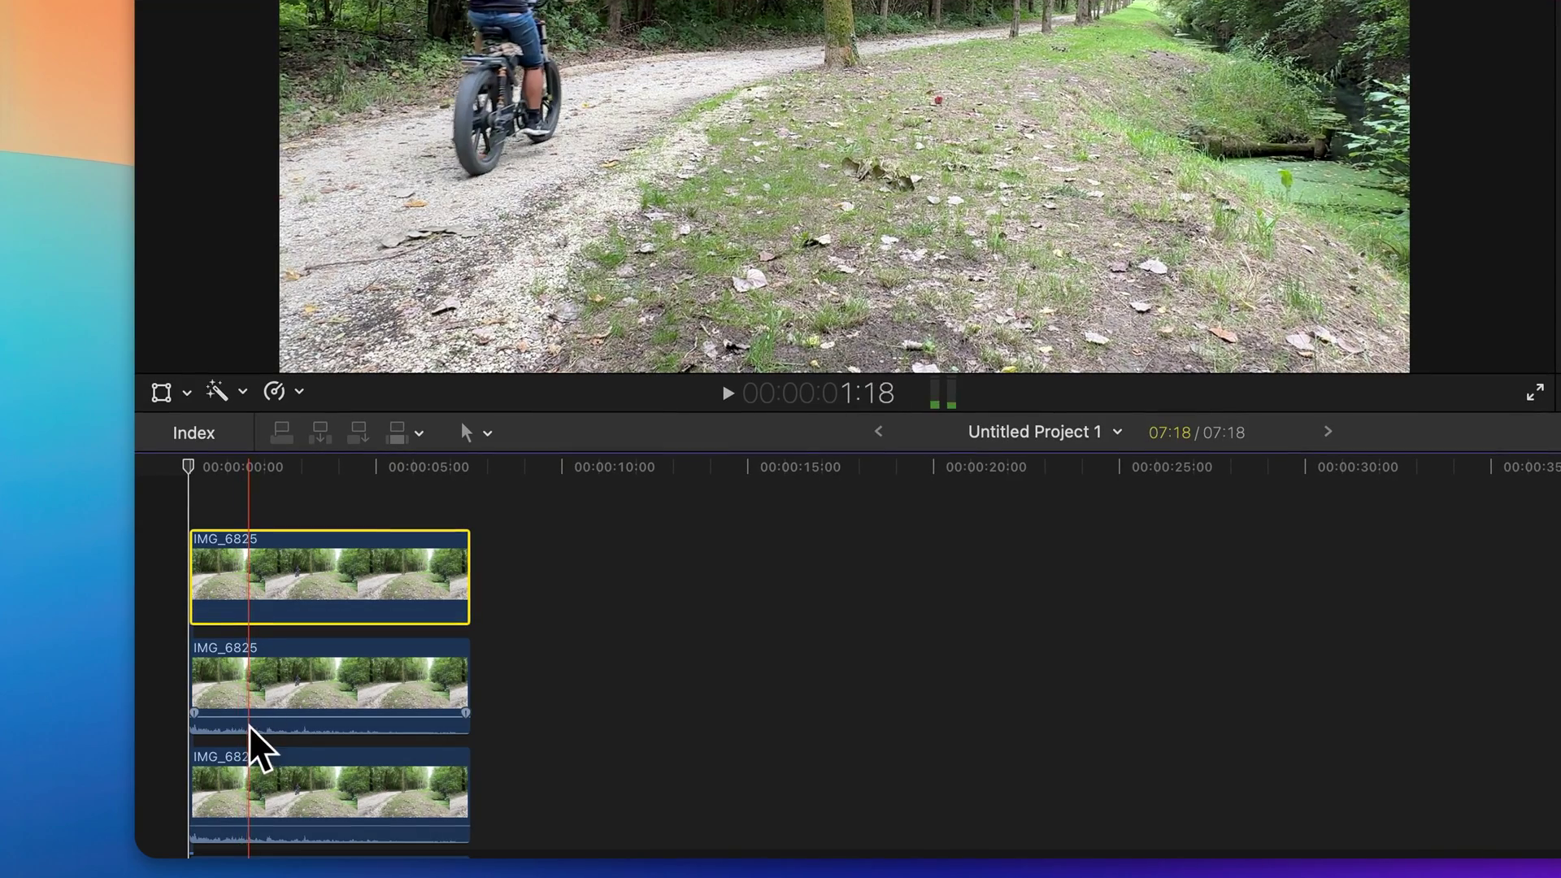
{"action": "mouse_move", "coordinate": [251, 715]}
{"action": "left_mouse_down"}
{"action": "mouse_move", "coordinate": [247, 758]}
{"action": "mouse_move", "coordinate": [255, 747]}
{"action": "left_mouse_up"}
Disable the upper stacked copies with V so they are hidden
{"action": "scroll", "coordinate": [249, 767], "scroll_direction": "down", "scroll_amount": 2}
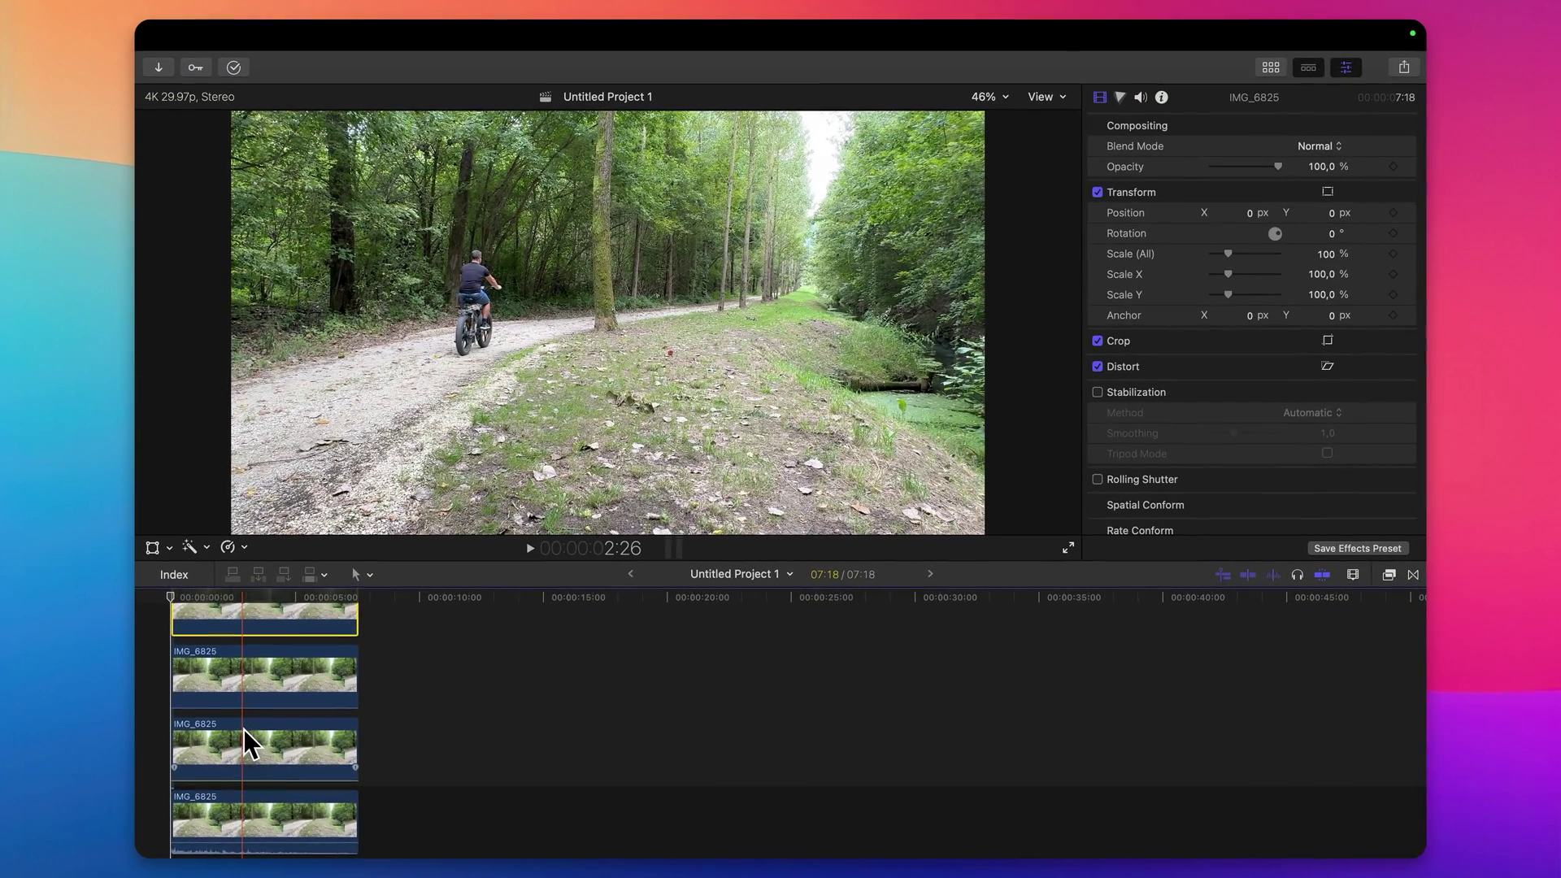
{"action": "scroll", "coordinate": [244, 729], "scroll_direction": "down", "scroll_amount": 1}
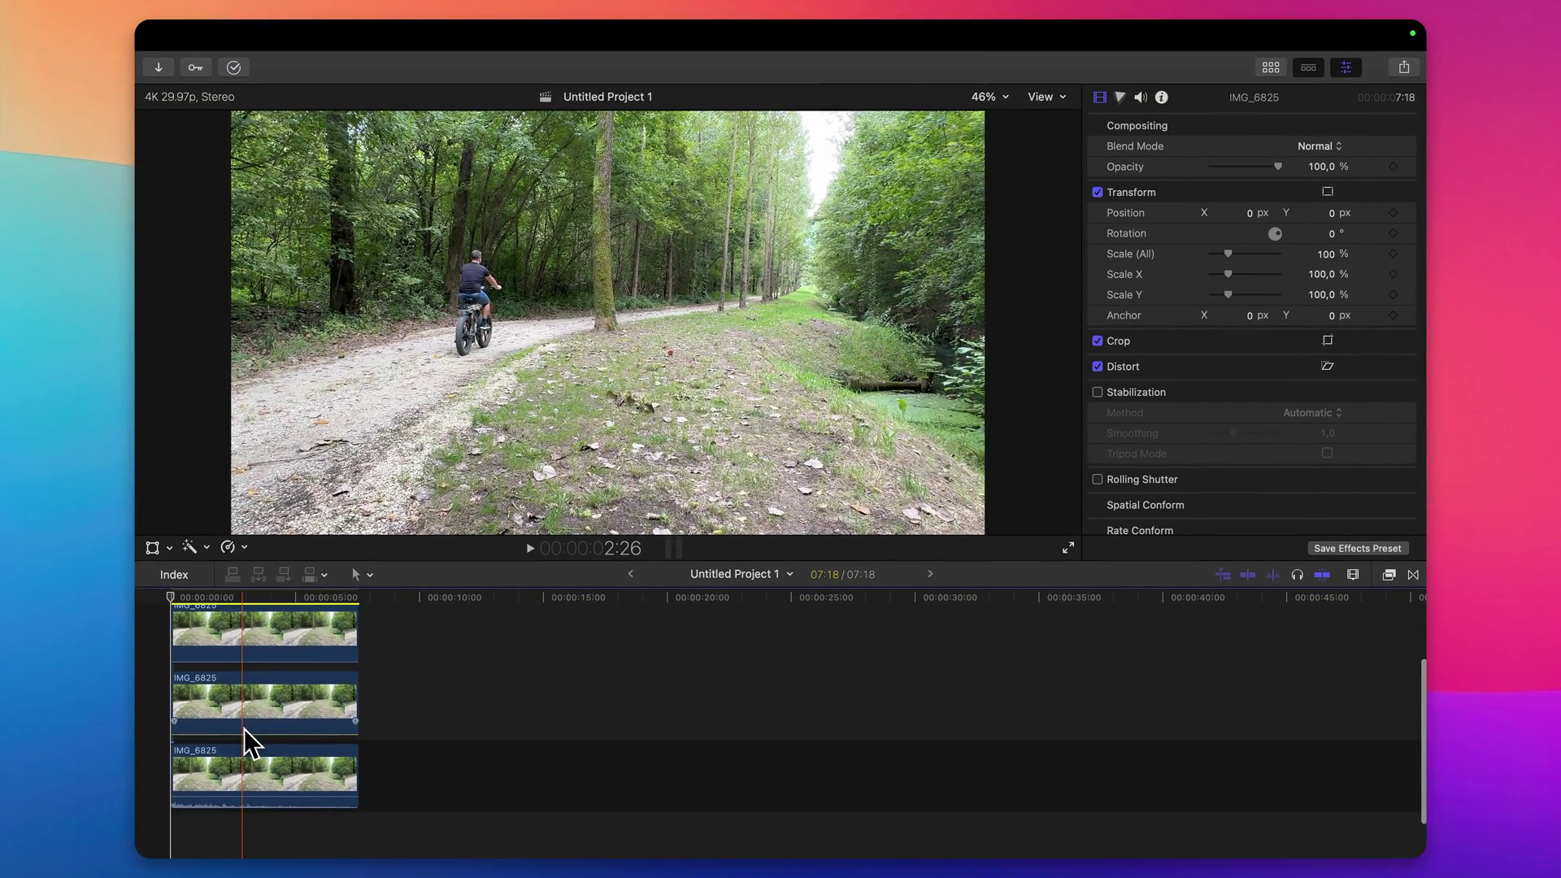
{"action": "scroll", "coordinate": [244, 729], "scroll_direction": "down", "scroll_amount": 1}
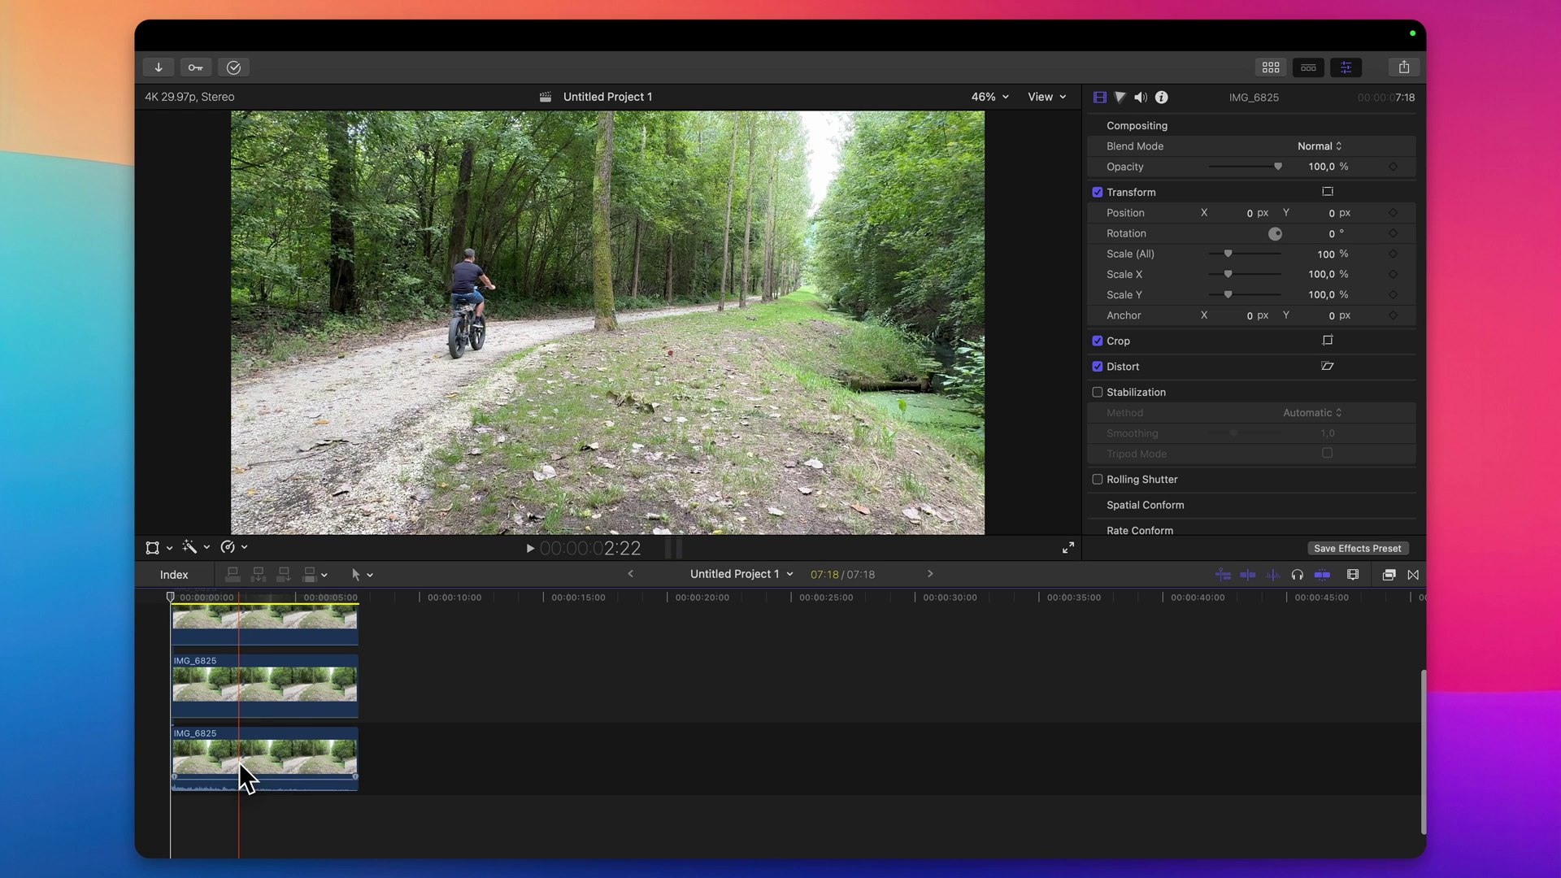
{"action": "scroll", "coordinate": [254, 703], "scroll_direction": "up", "scroll_amount": 3}
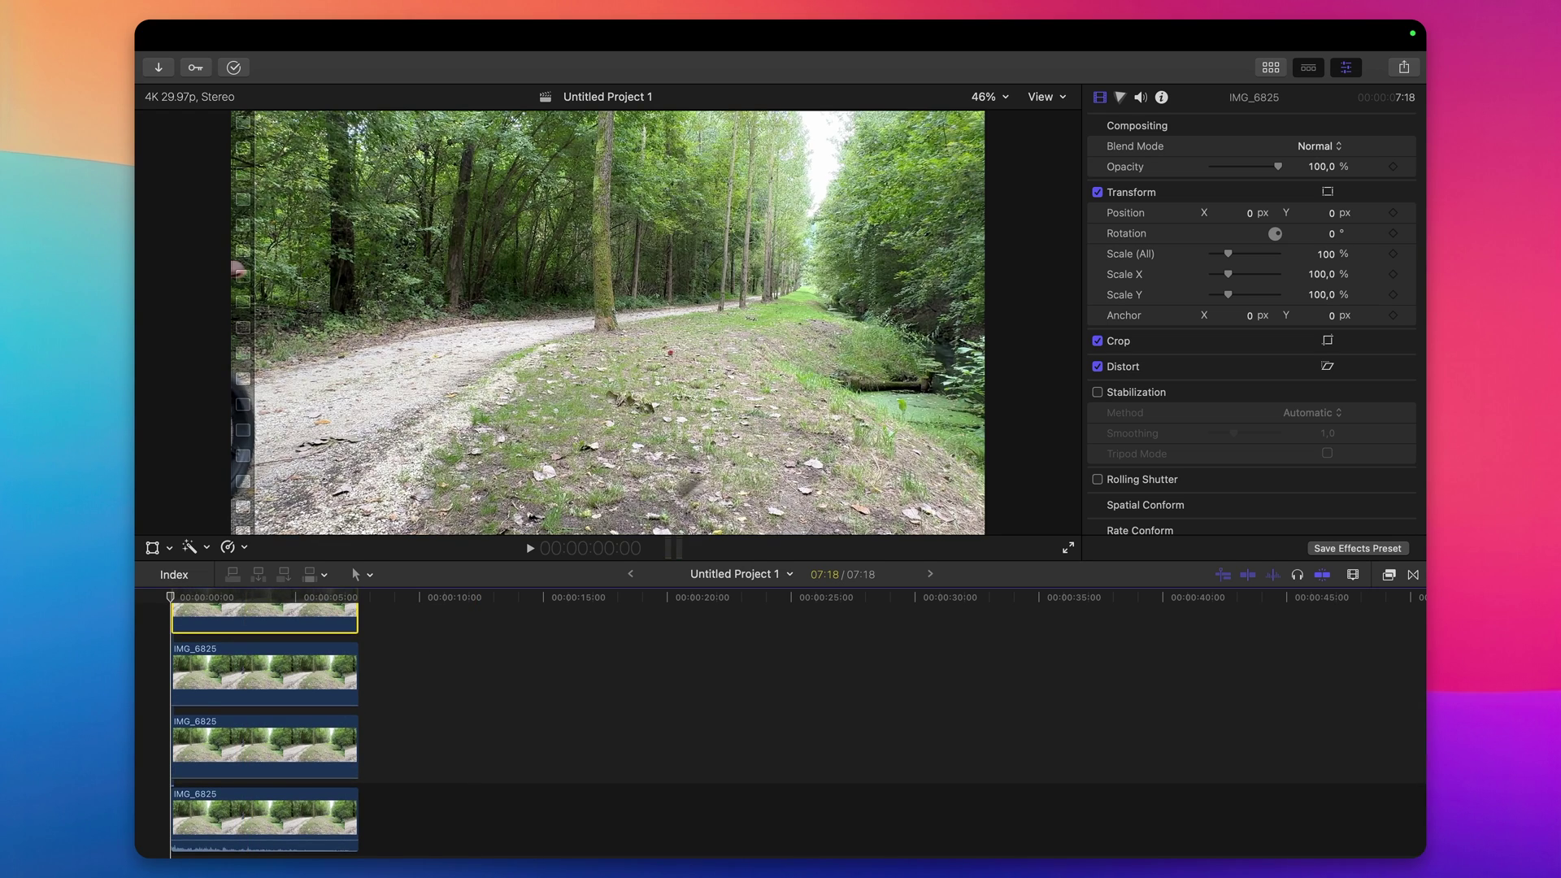
{"action": "scroll", "coordinate": [223, 668], "scroll_direction": "up", "scroll_amount": 2}
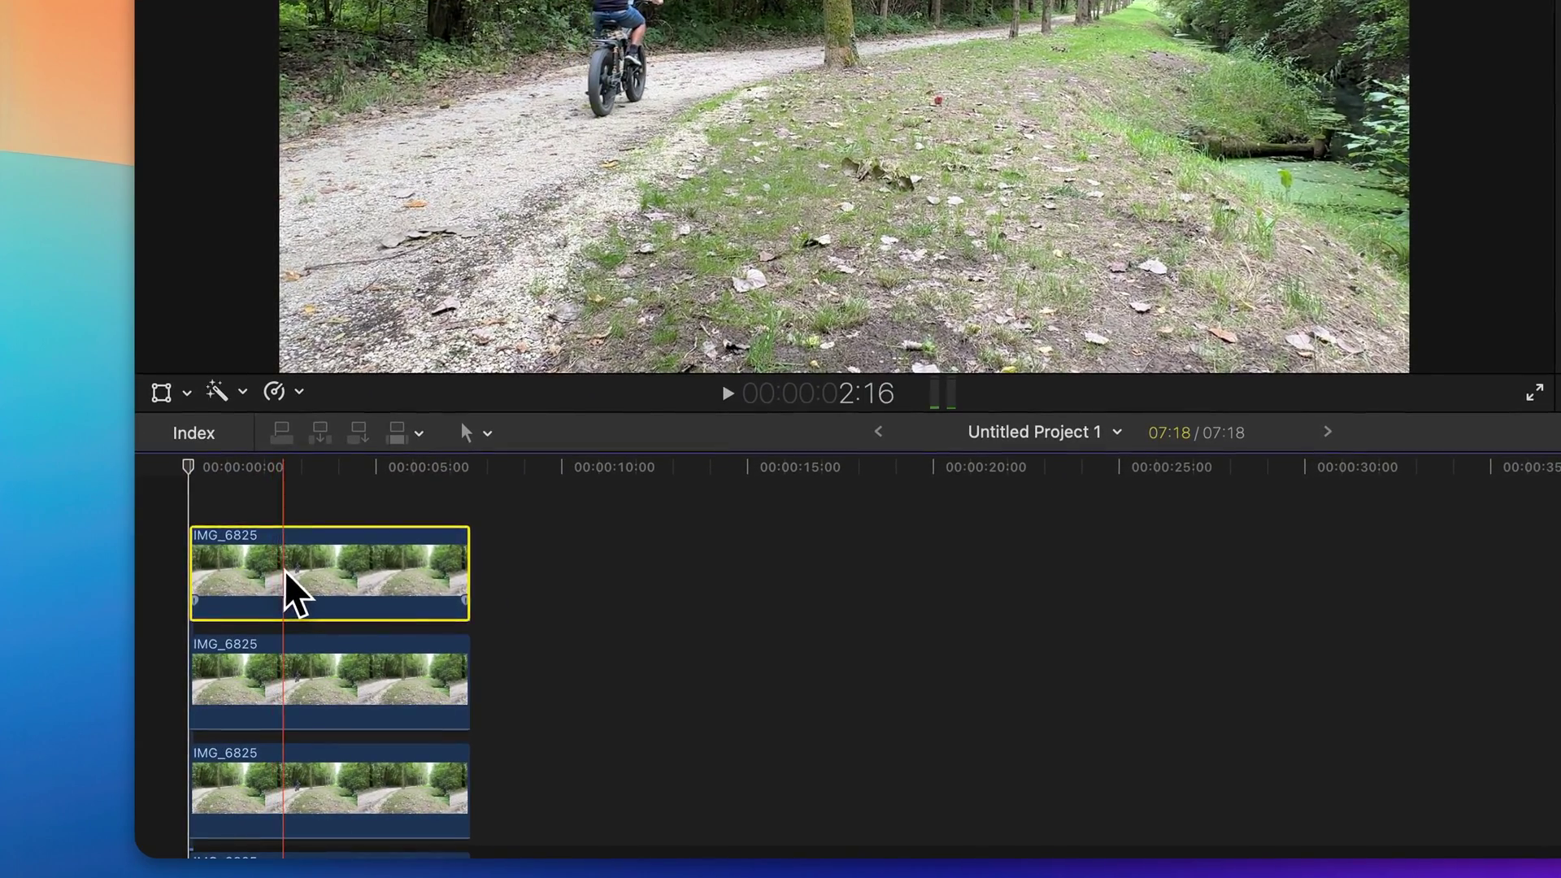
{"action": "key", "text": "v"}
{"action": "scroll", "coordinate": [282, 593], "scroll_direction": "up", "scroll_amount": 2}
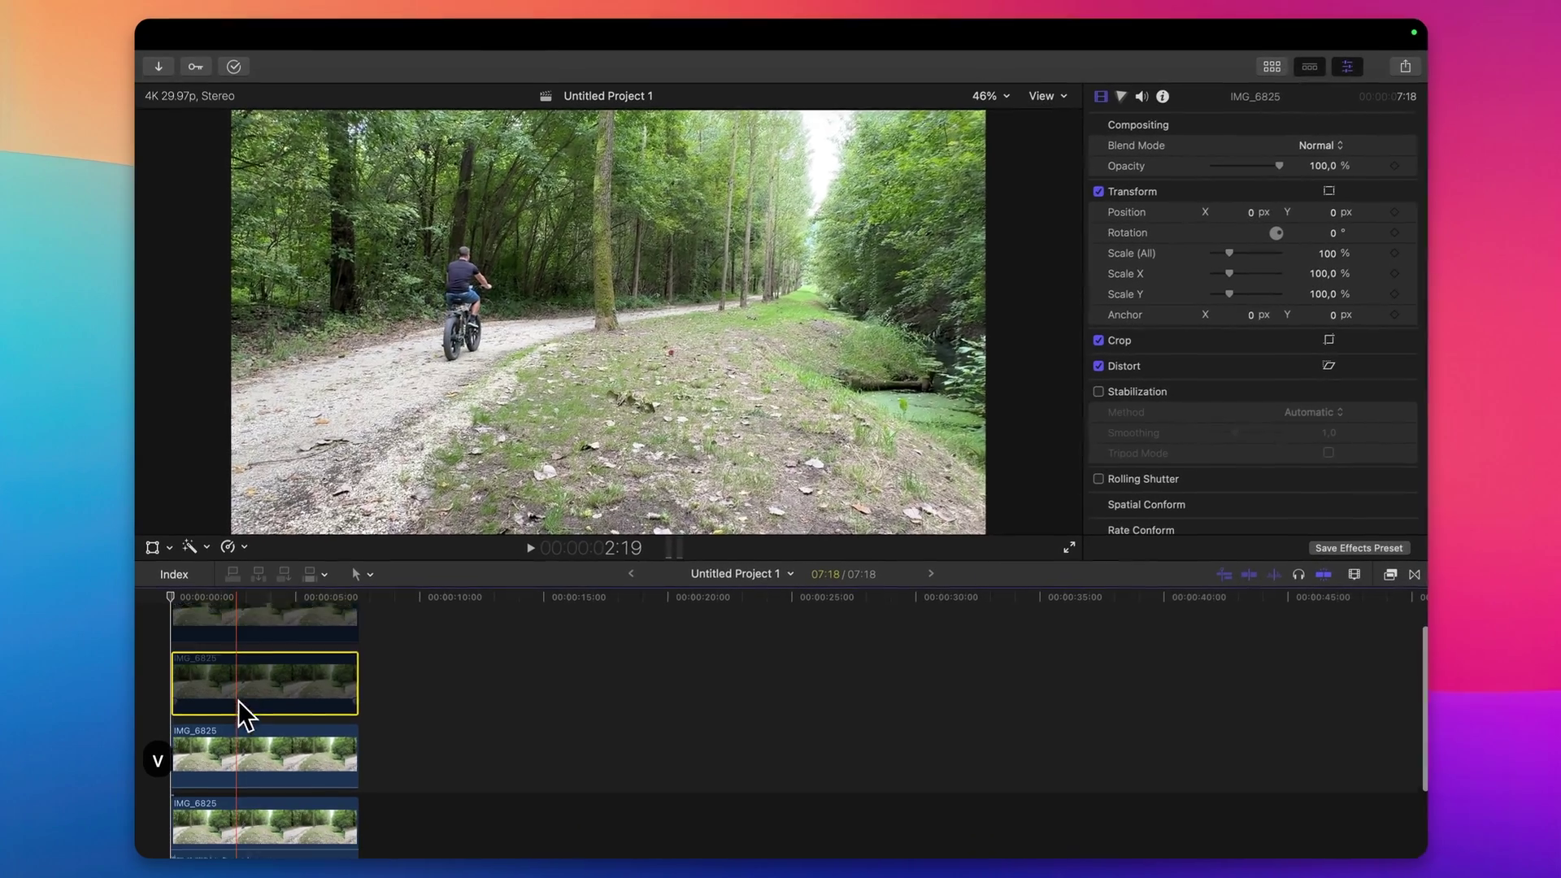
{"action": "scroll", "coordinate": [244, 699], "scroll_direction": "down", "scroll_amount": 1}
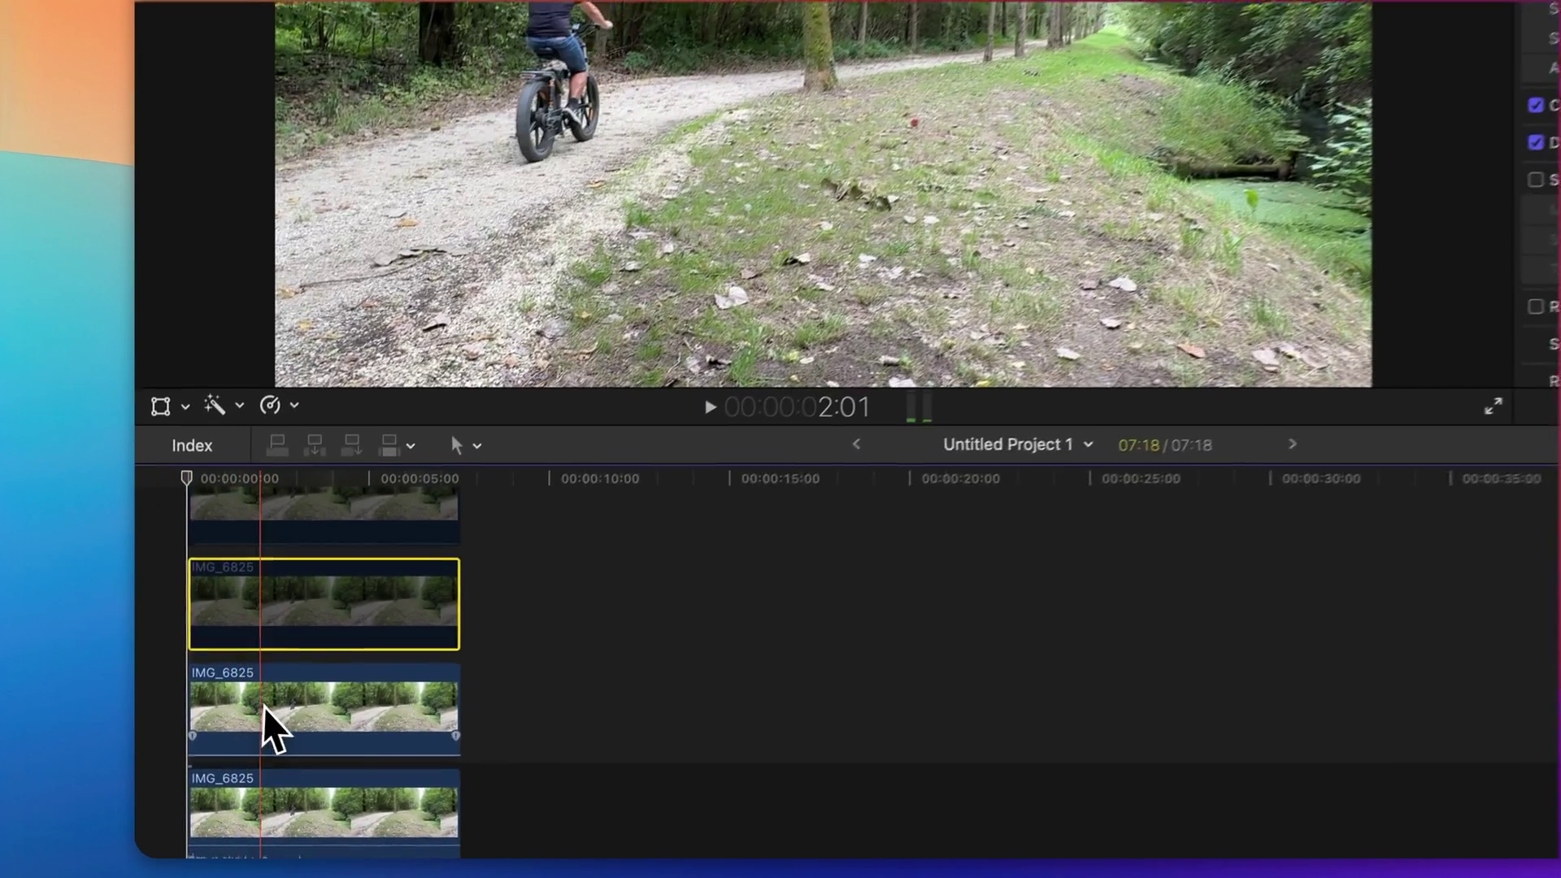
On the third stacked copy, add a Retime Hold at the playhead in the rider section
{"action": "left_click", "coordinate": [222, 749]}
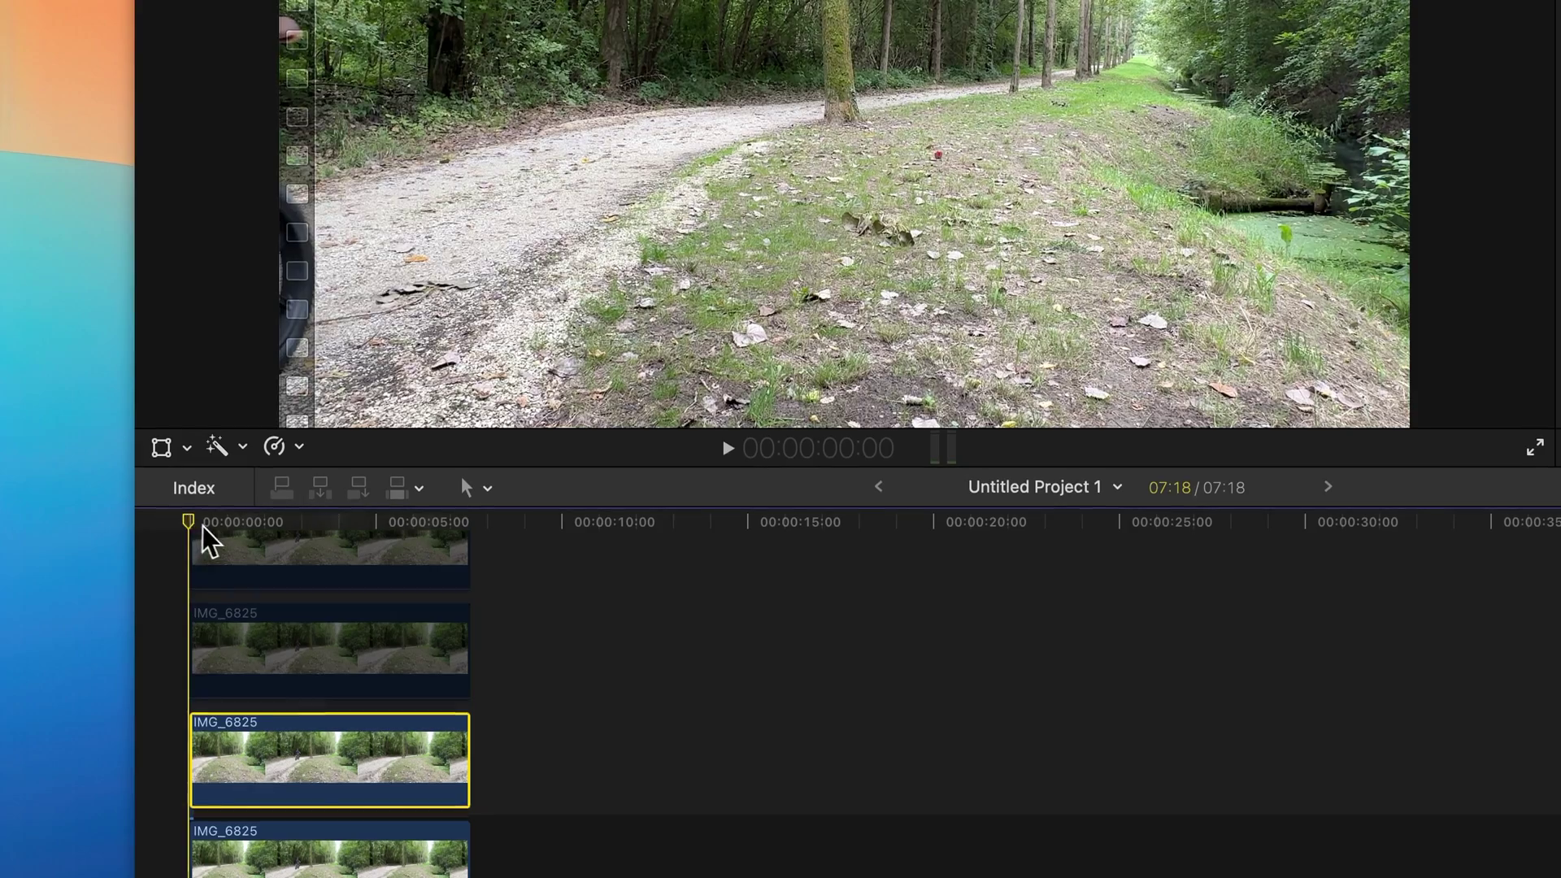
{"action": "left_click_drag", "start_coordinate": [204, 529], "coordinate": [239, 528]}
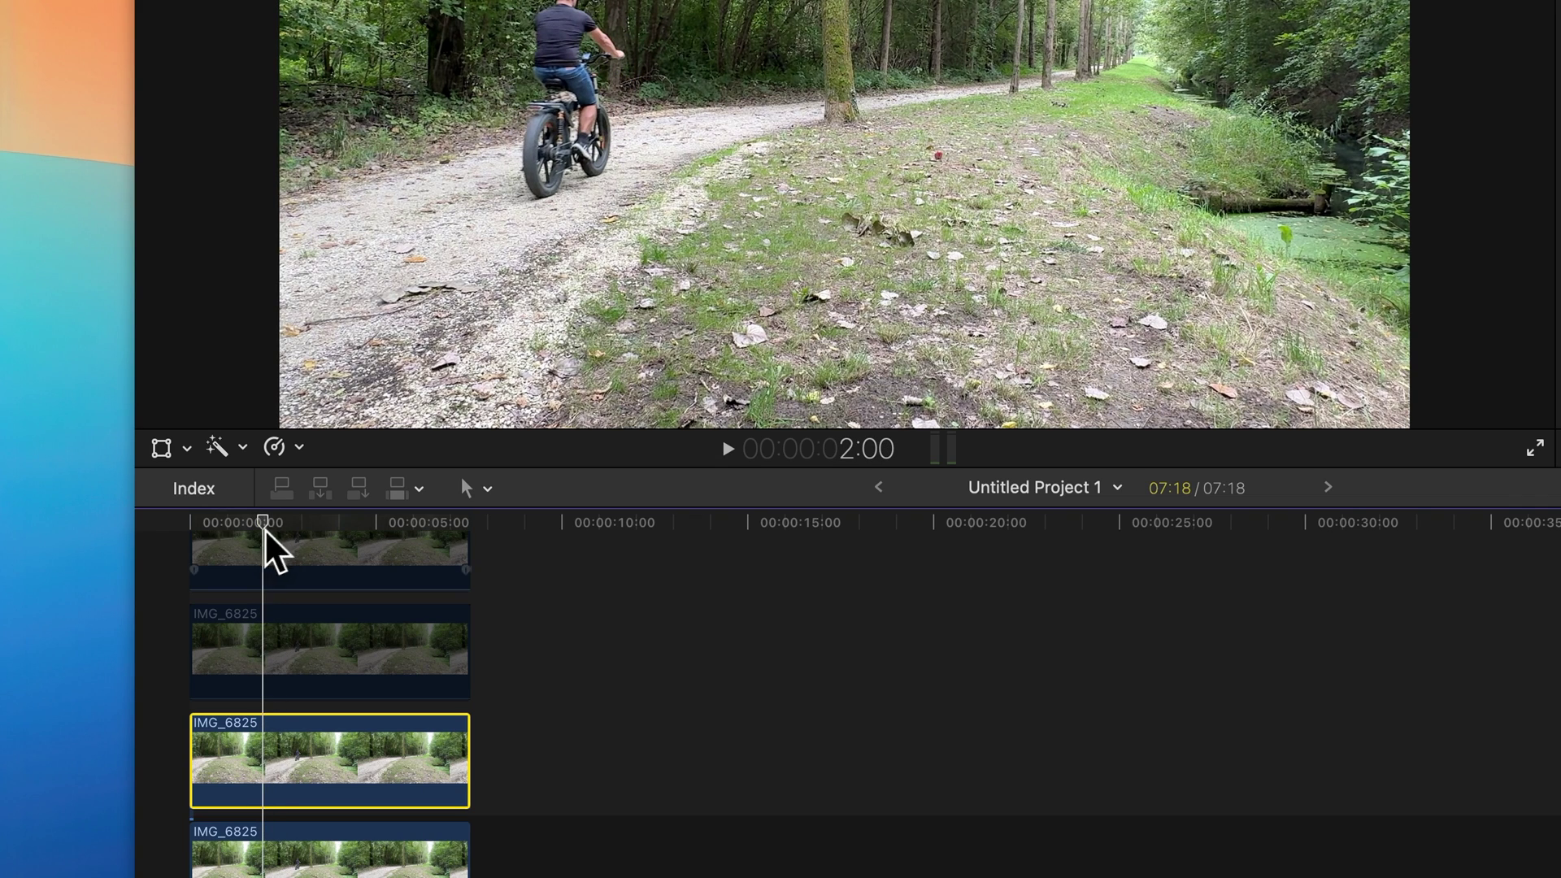
{"action": "left_click", "coordinate": [298, 447]}
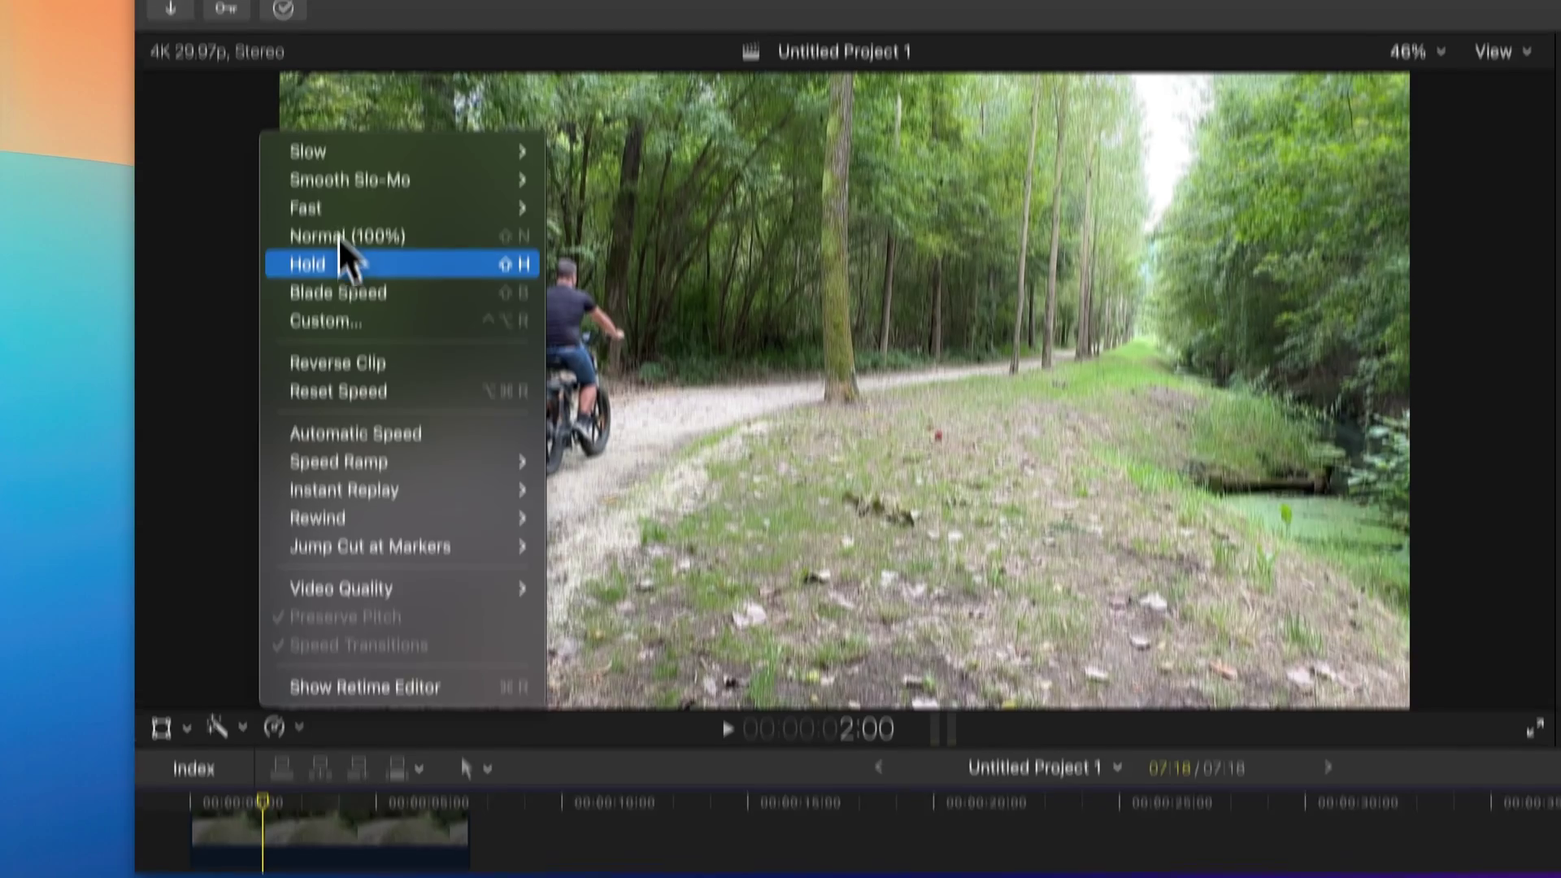
{"action": "left_click", "coordinate": [346, 254]}
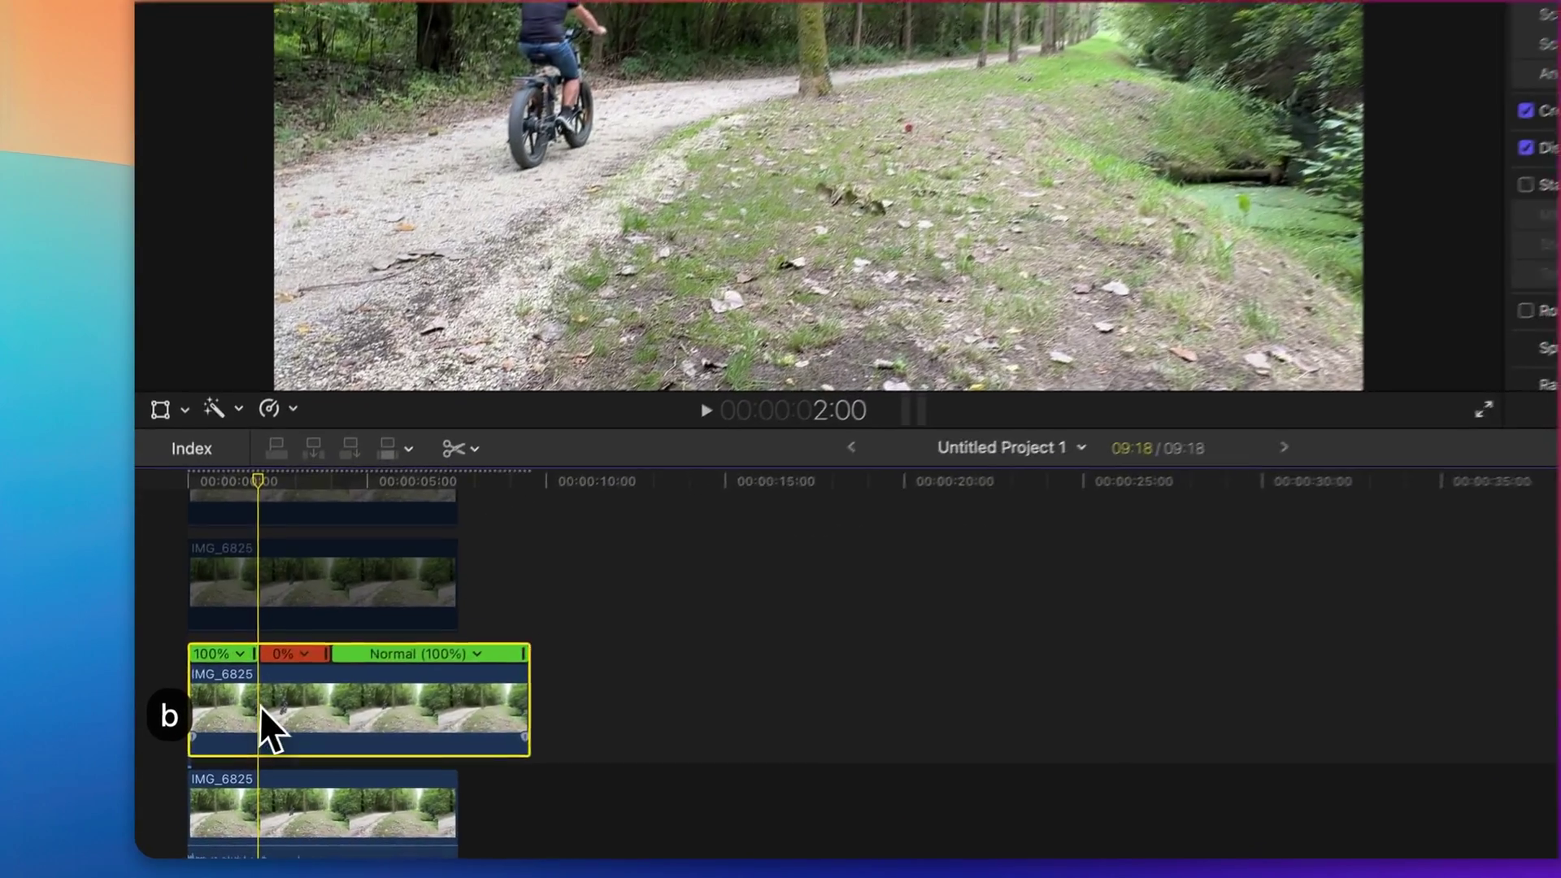
Blade at the playhead, delete the short first part, and slide the clip back to 0
{"action": "key", "text": "super+b"}
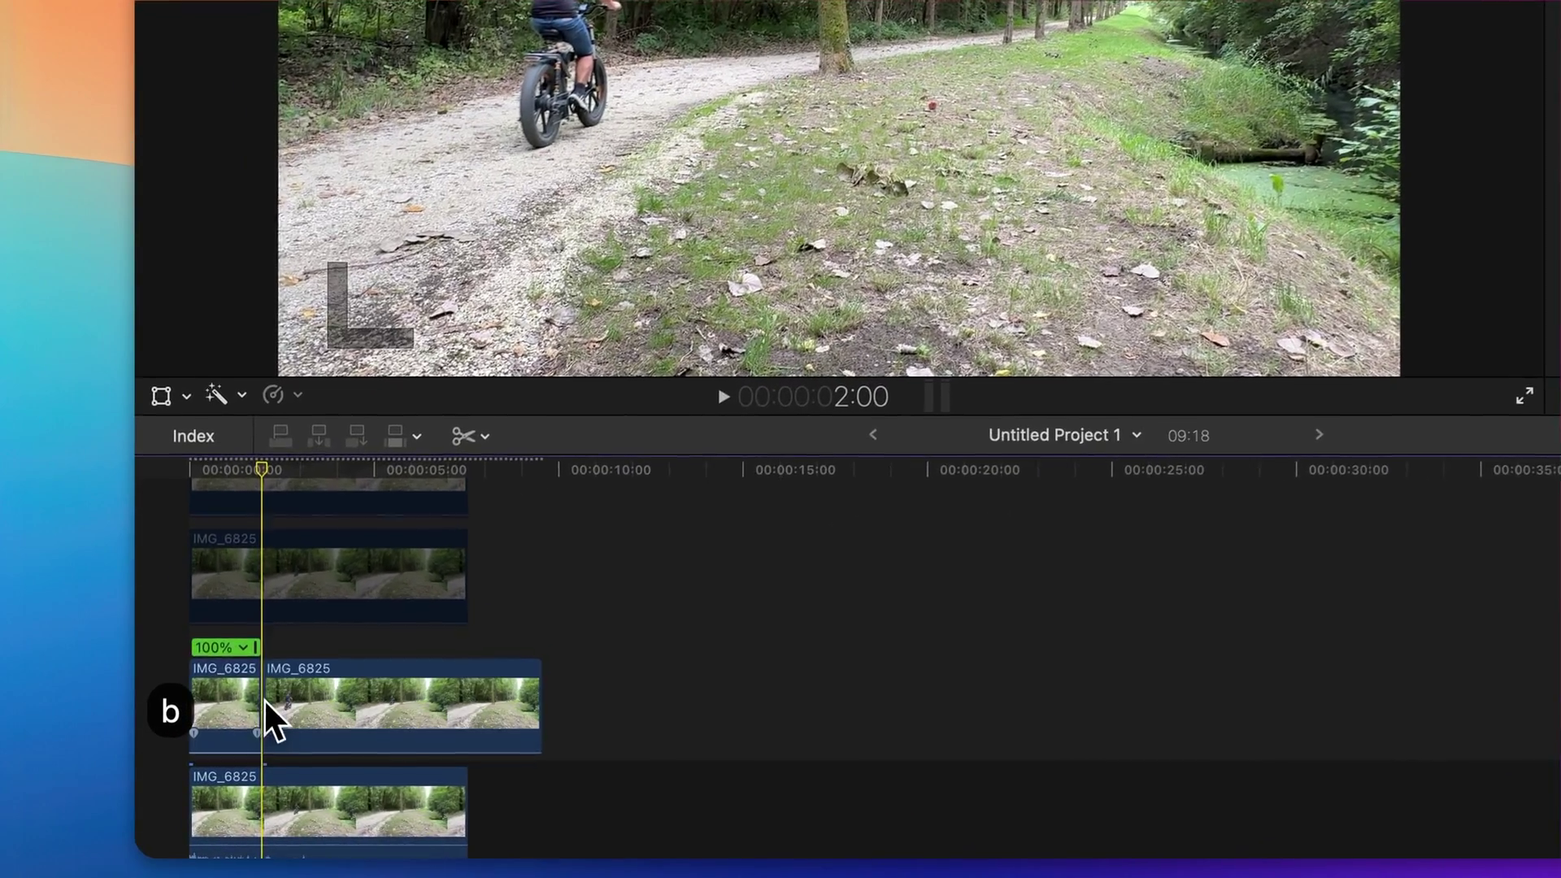
{"action": "left_click", "coordinate": [254, 697]}
{"action": "key", "text": "Delete"}
{"action": "left_click_drag", "start_coordinate": [335, 707], "coordinate": [259, 697]}
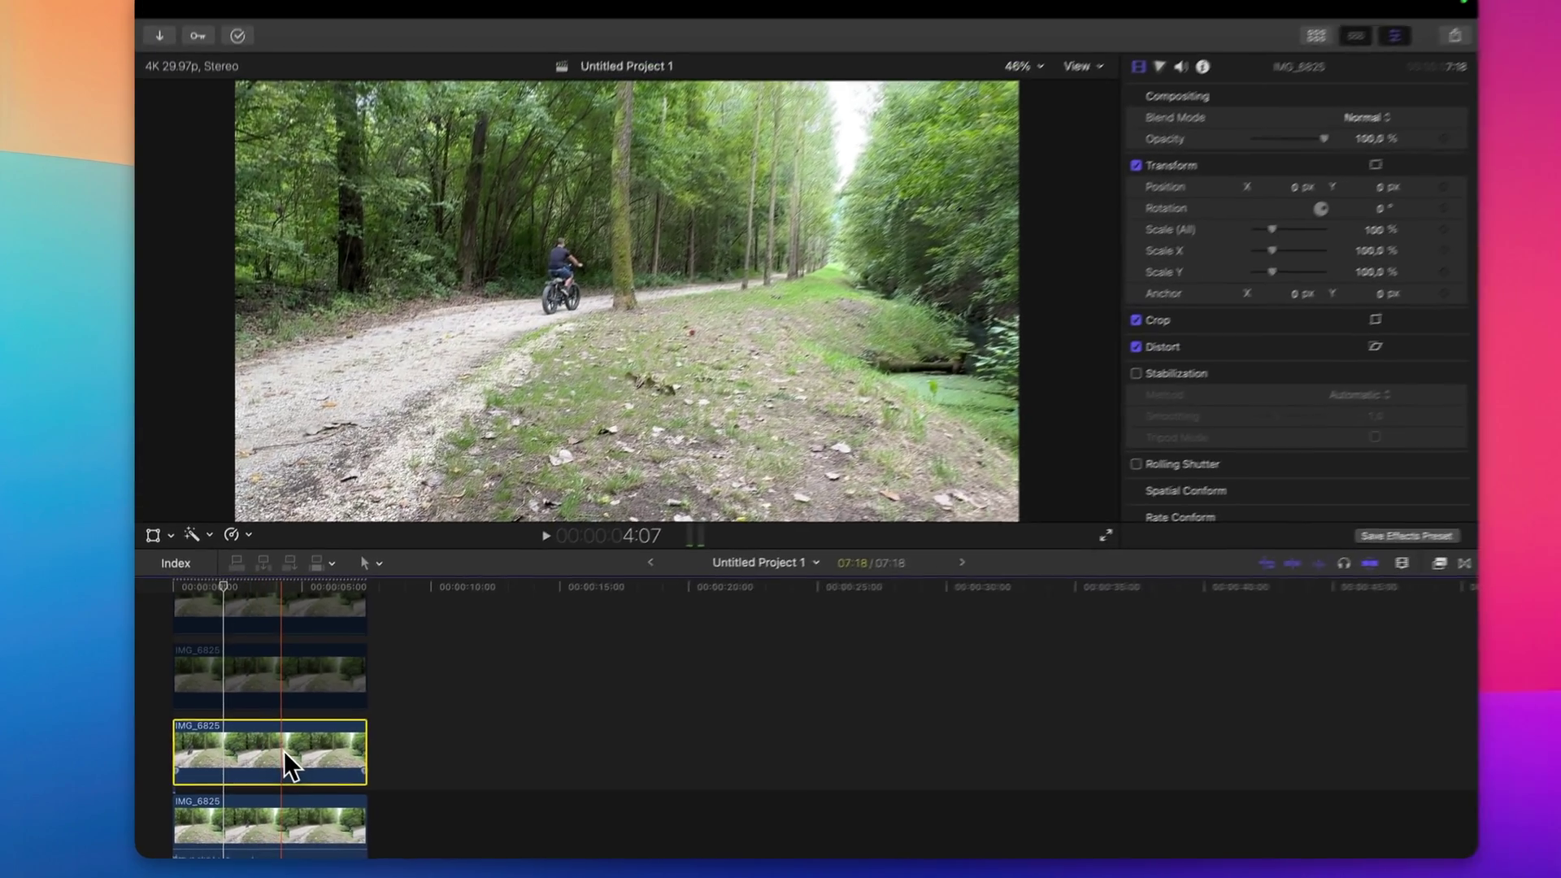
Add a Shift-B hold, stretch it to about seven seconds, and blade off the part after it
{"action": "key", "text": "shift+b"}
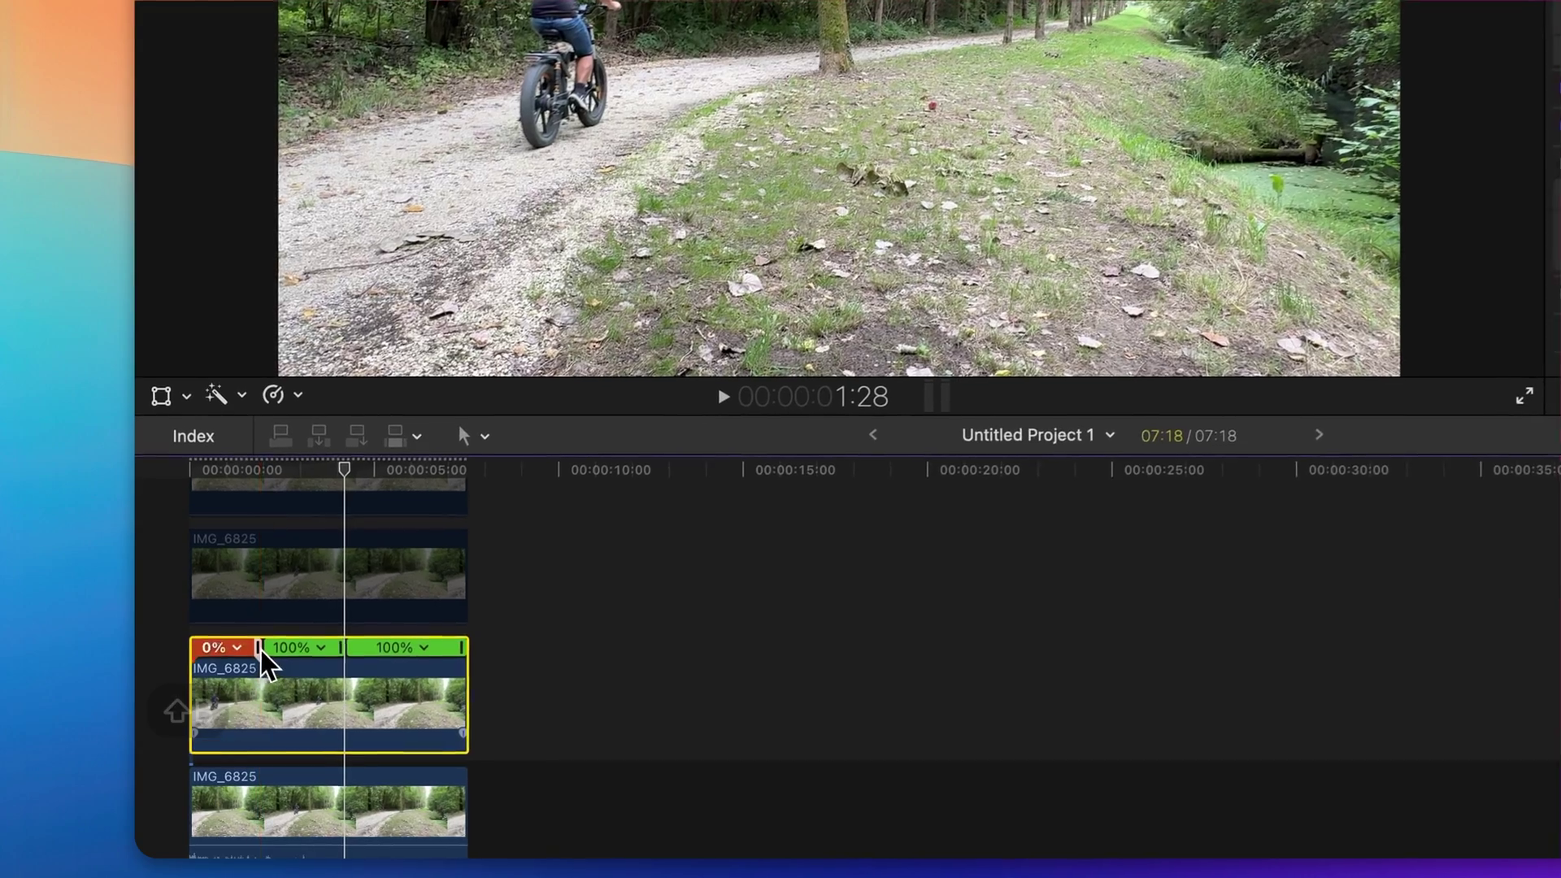
{"action": "left_click_drag", "start_coordinate": [261, 650], "coordinate": [466, 661]}
{"action": "key", "text": "b"}
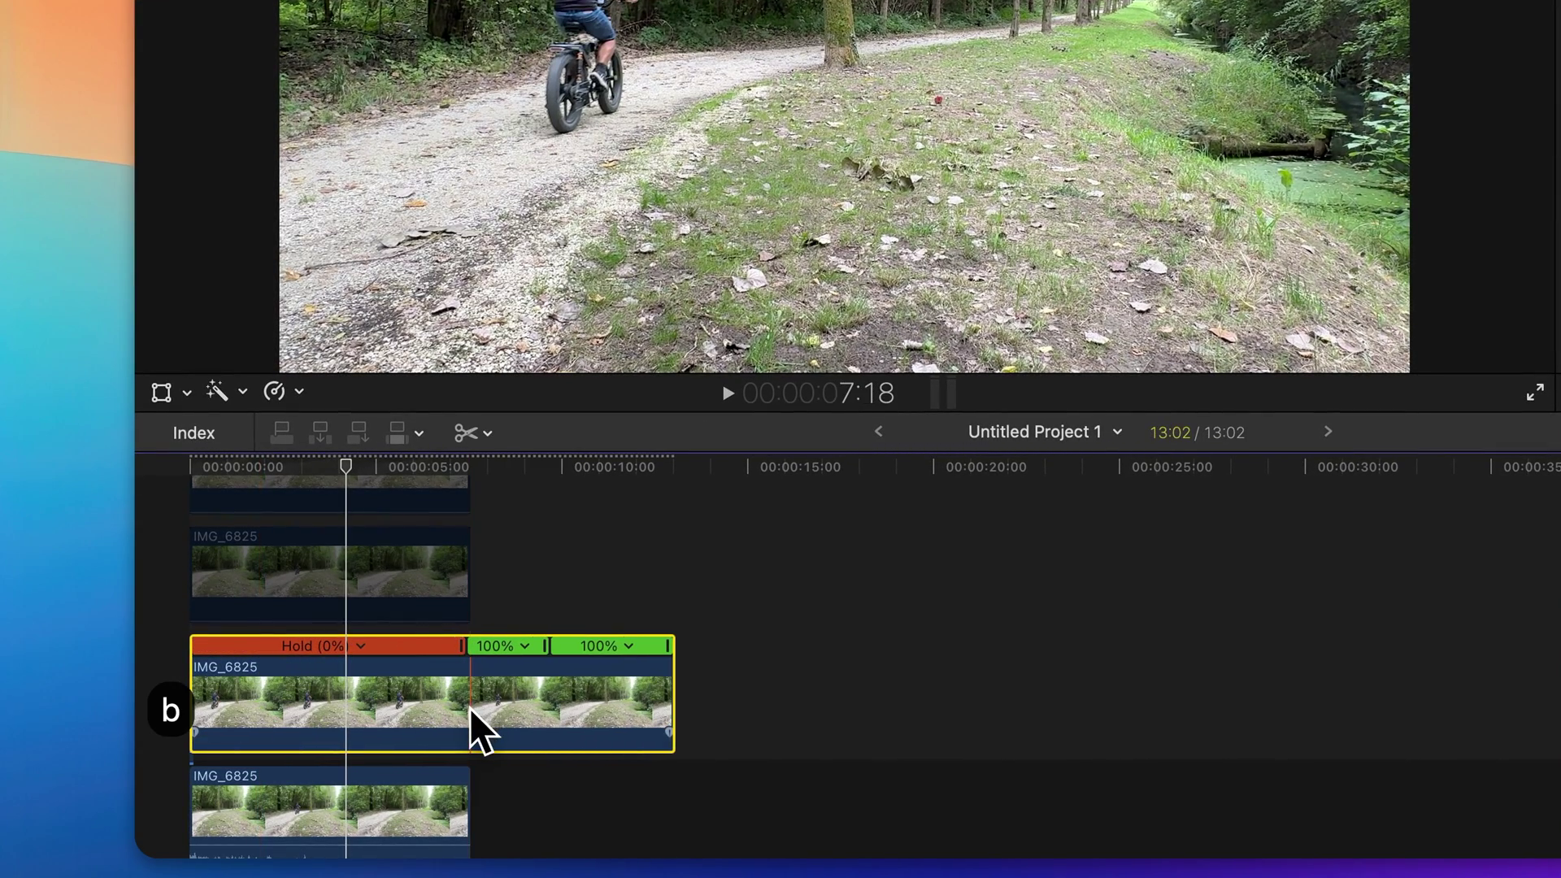
{"action": "left_click", "coordinate": [470, 707]}
{"action": "key", "text": "a"}
{"action": "left_click", "coordinate": [515, 714]}
Delete the part after the hold and select the hold-frame copy
{"action": "key", "text": "Delete"}
{"action": "left_click", "coordinate": [386, 488]}
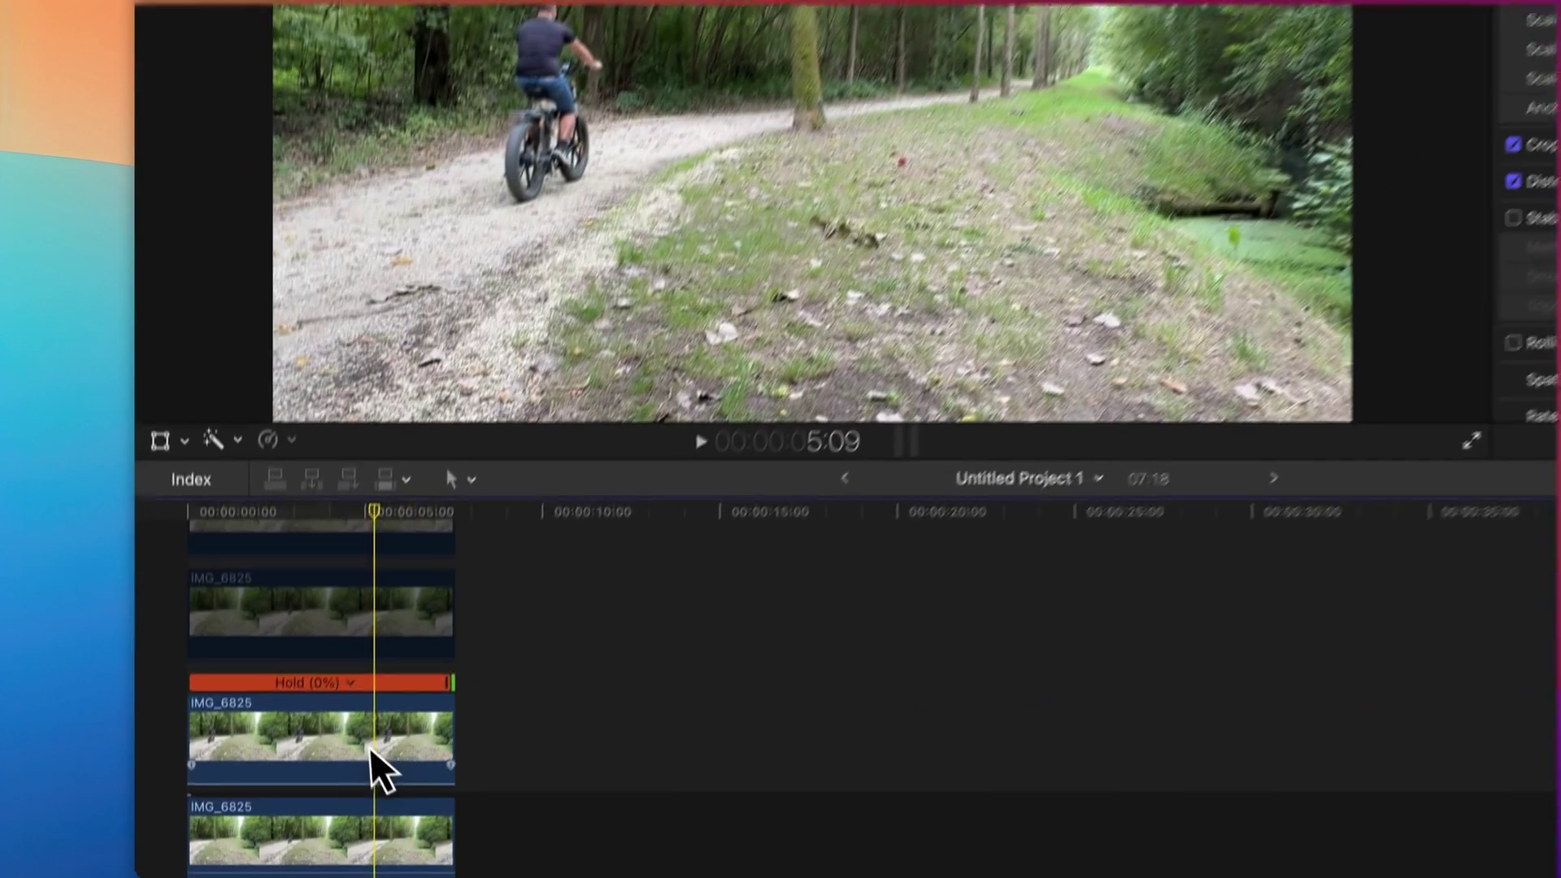
{"action": "left_click", "coordinate": [332, 863]}
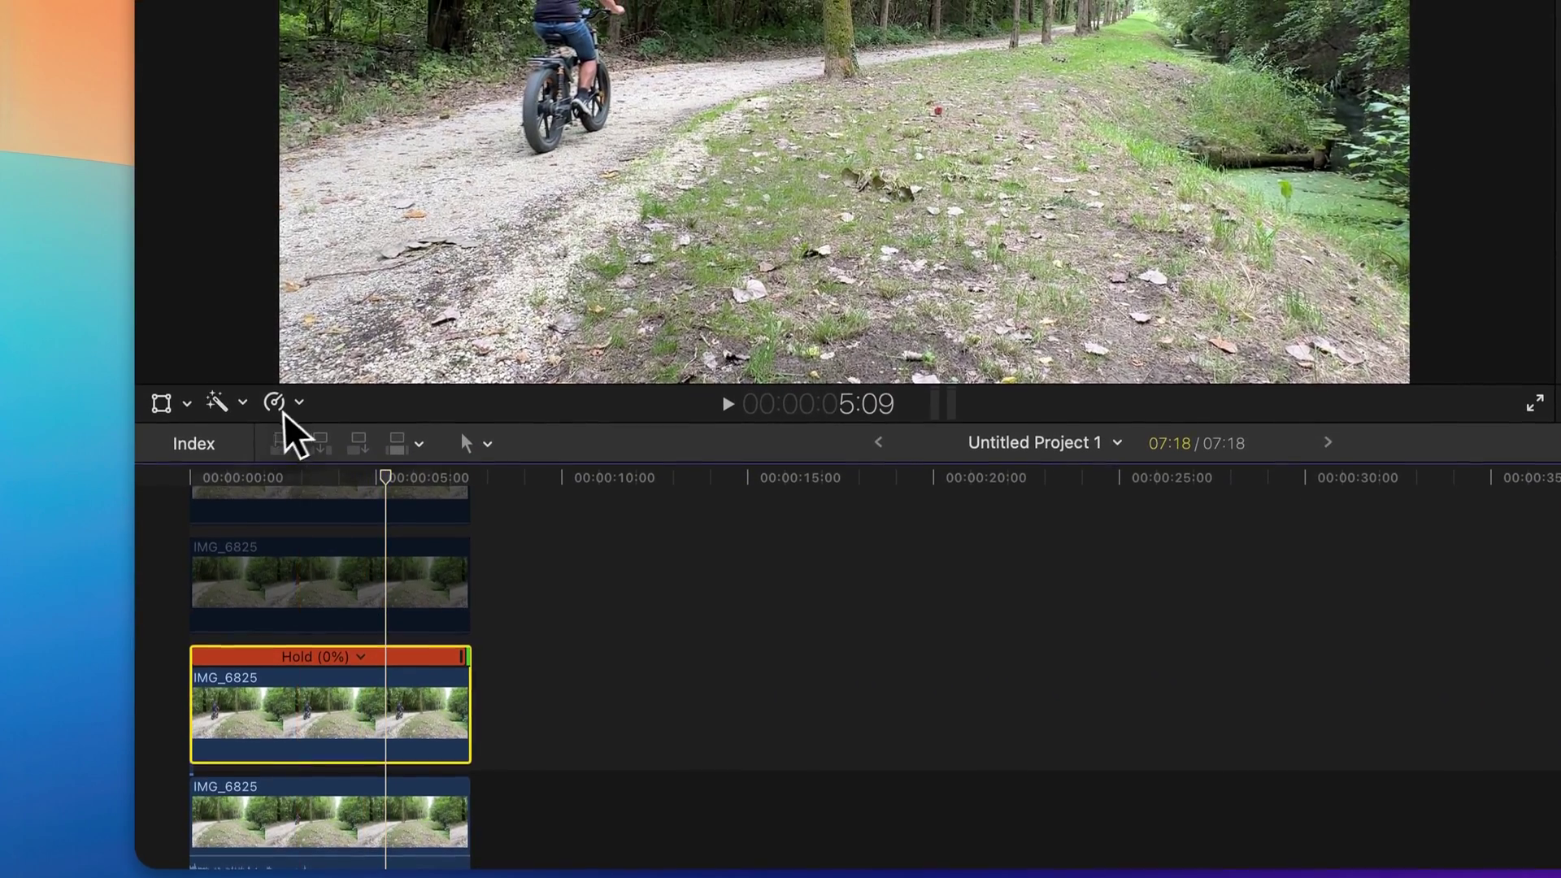
Add a Magnetic Mask on the rider, Analyze it across the clip, and click Done
{"action": "left_click", "coordinate": [243, 405]}
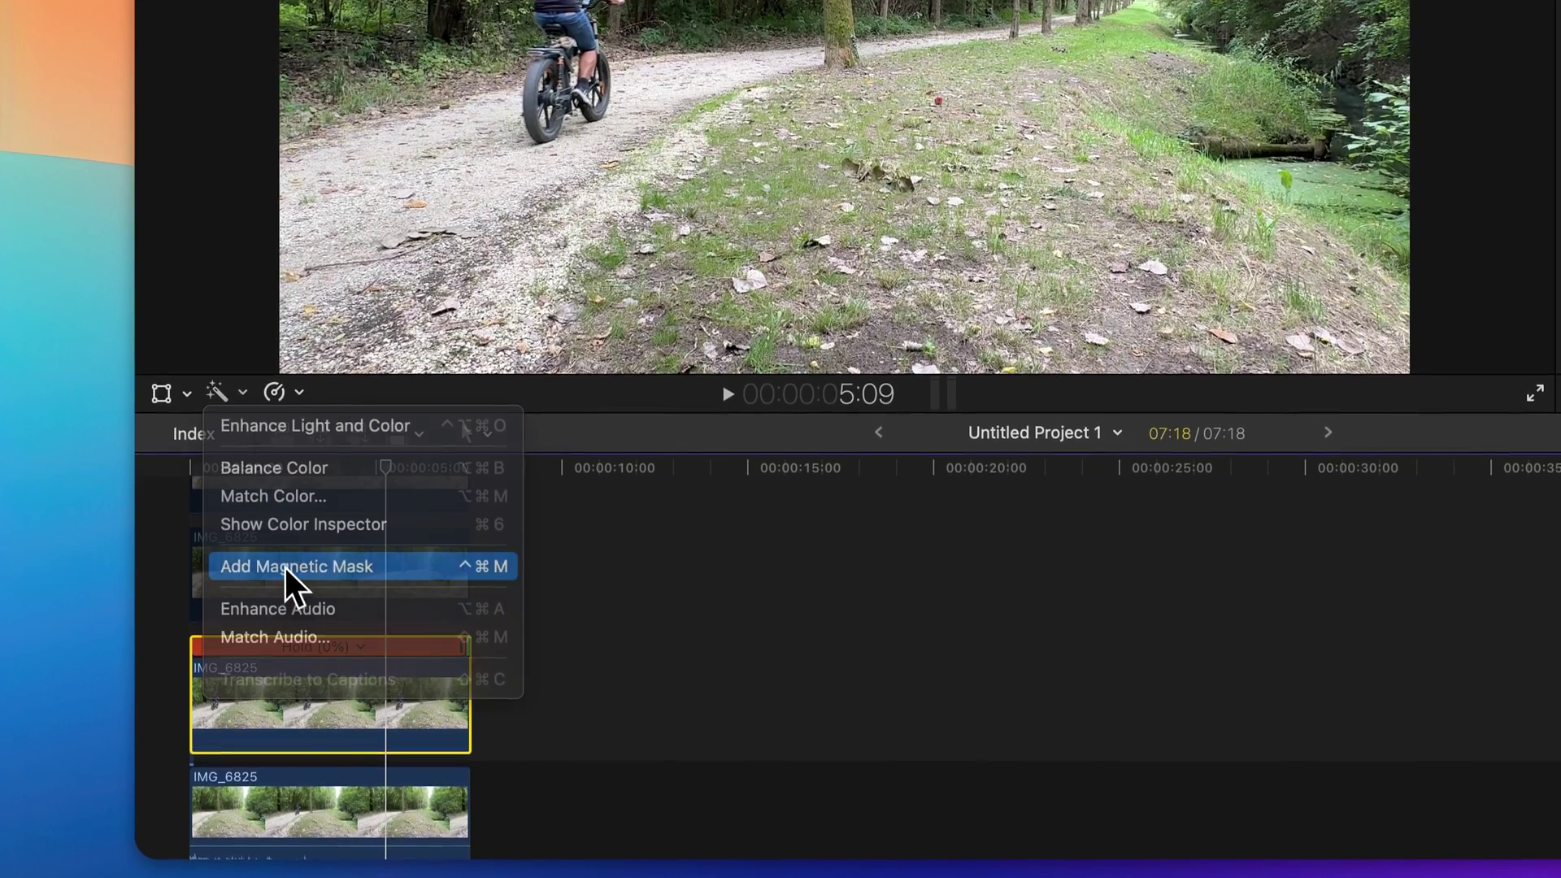
{"action": "left_click", "coordinate": [285, 567]}
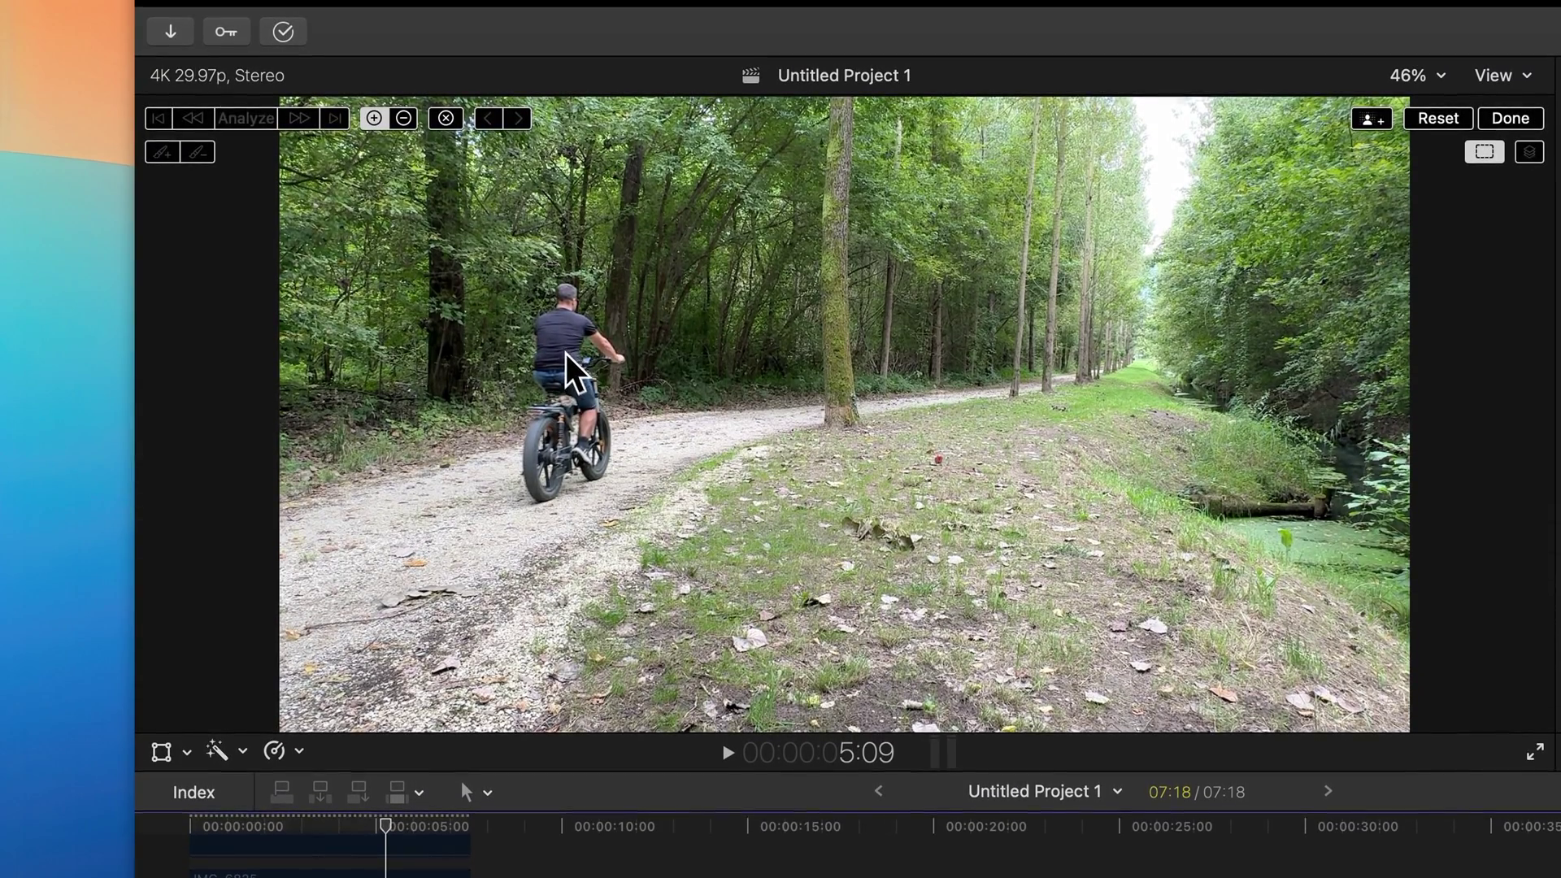
{"action": "left_click", "coordinate": [565, 352]}
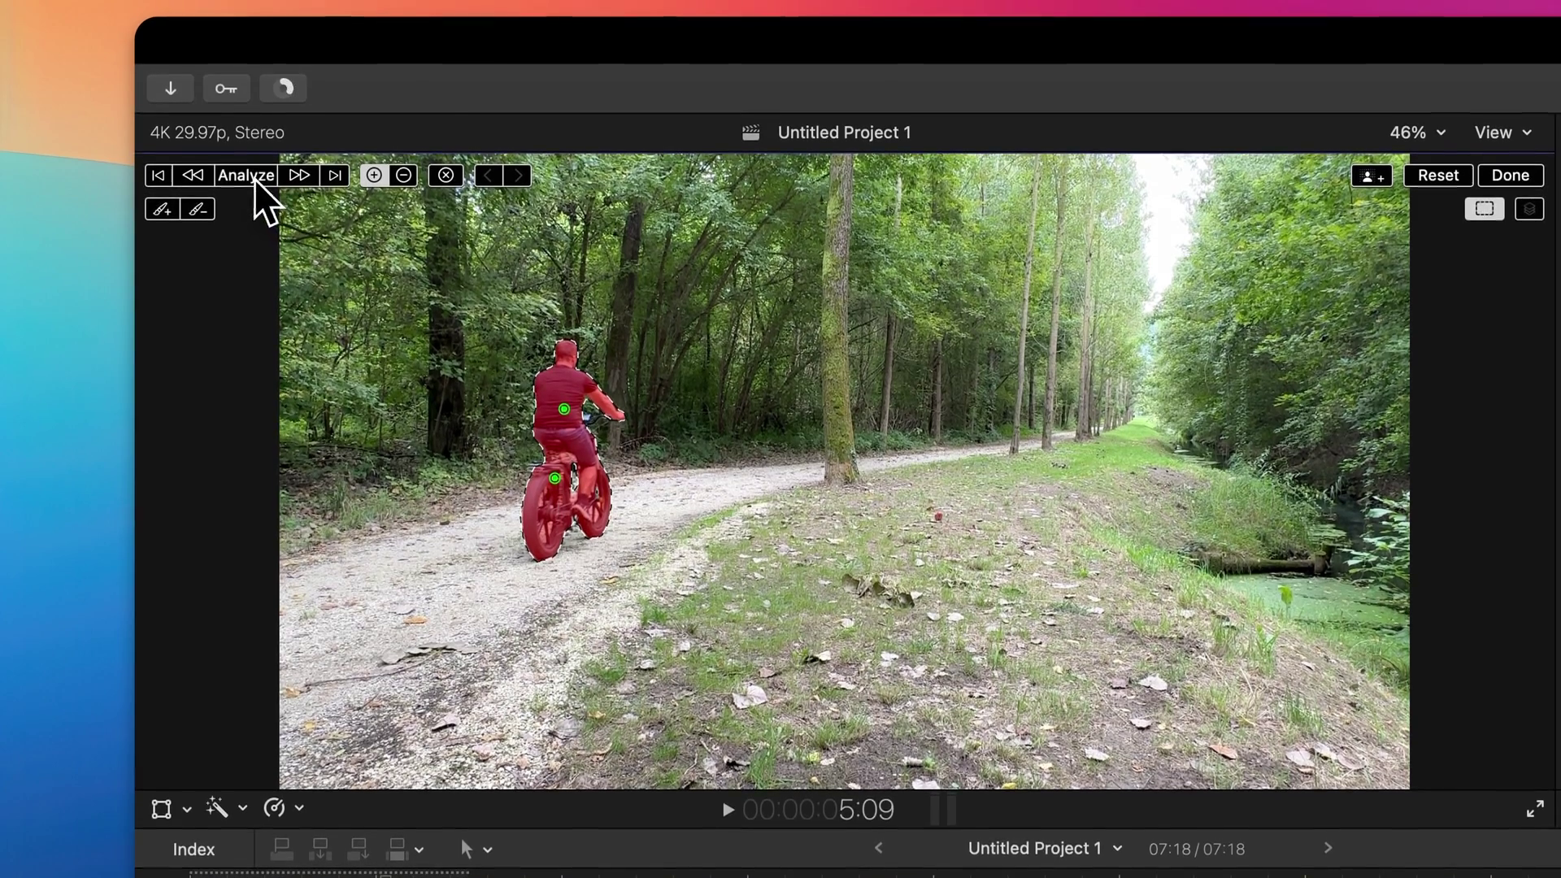
{"action": "left_click", "coordinate": [255, 122]}
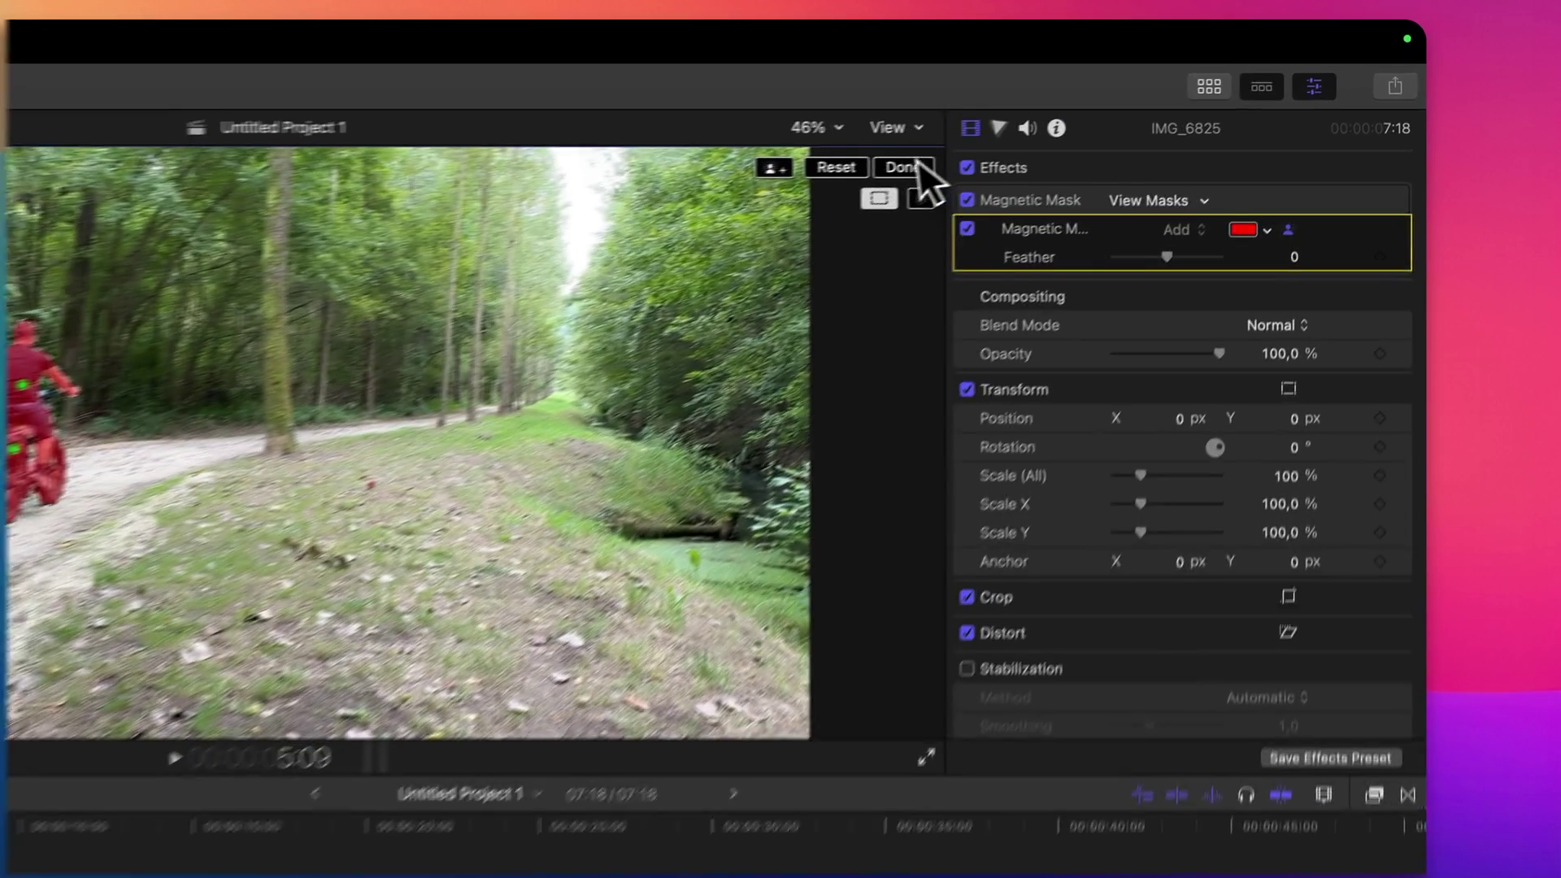
{"action": "left_click", "coordinate": [1055, 127]}
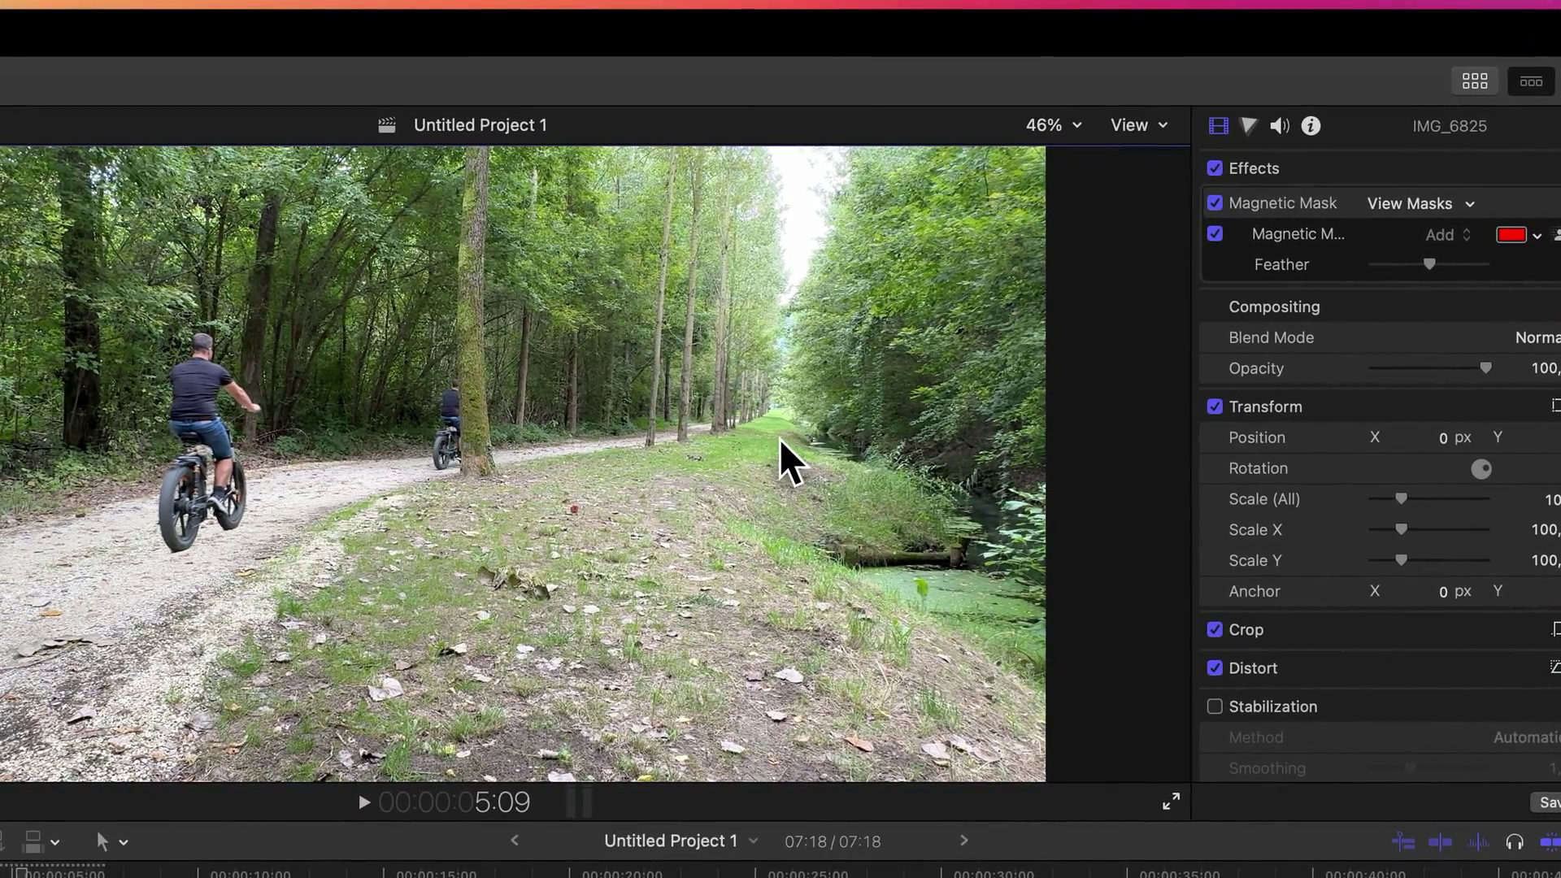
Play the composite and step the playhead to the 2:00 frame
{"action": "key", "text": "space"}
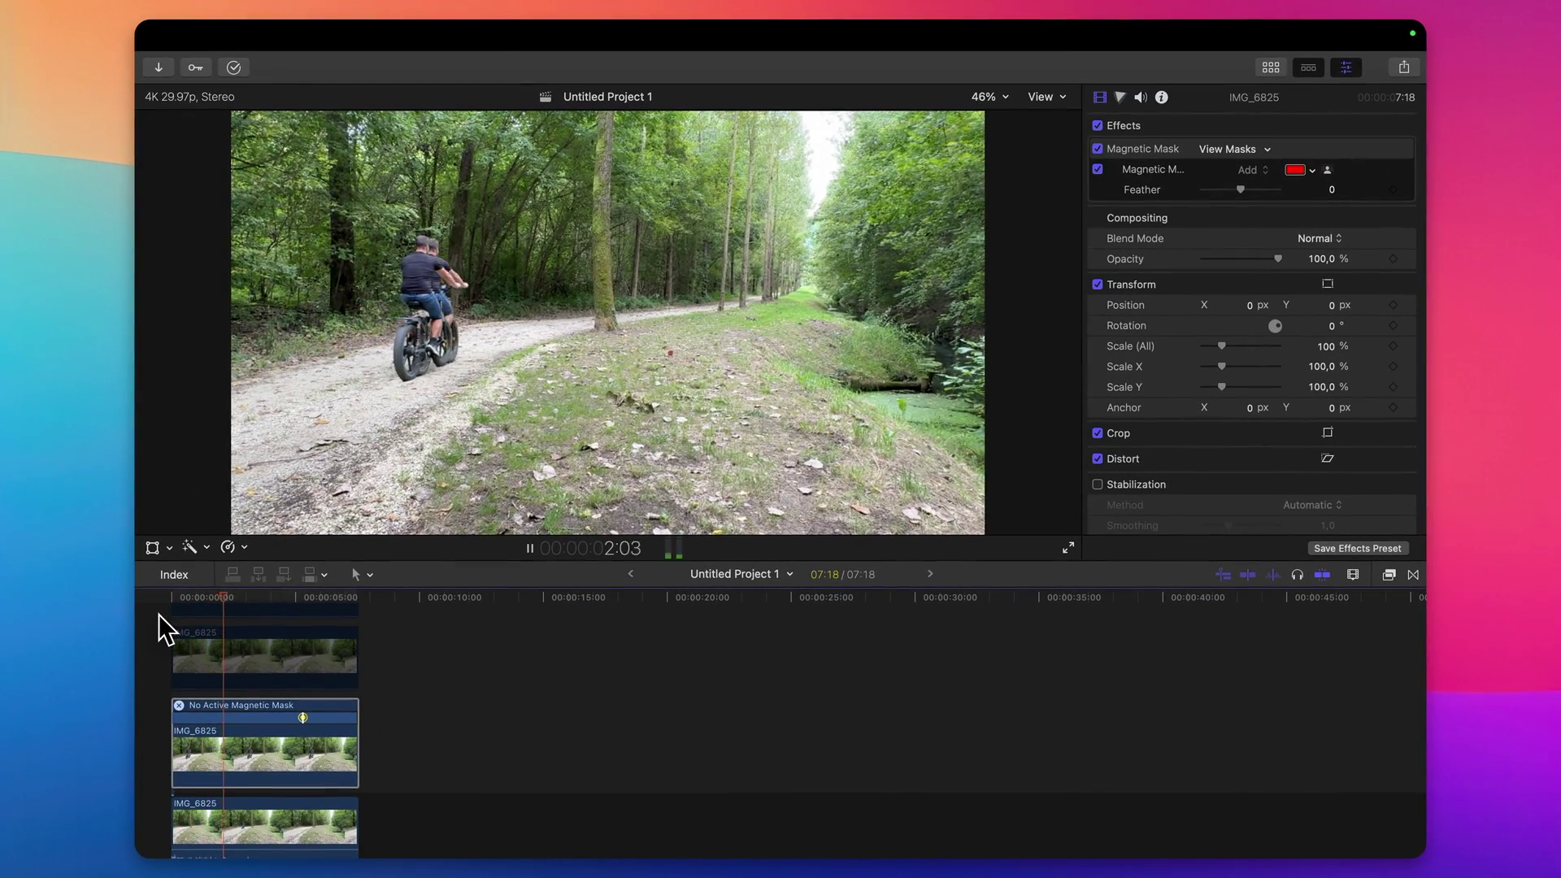
{"action": "key", "text": "space"}
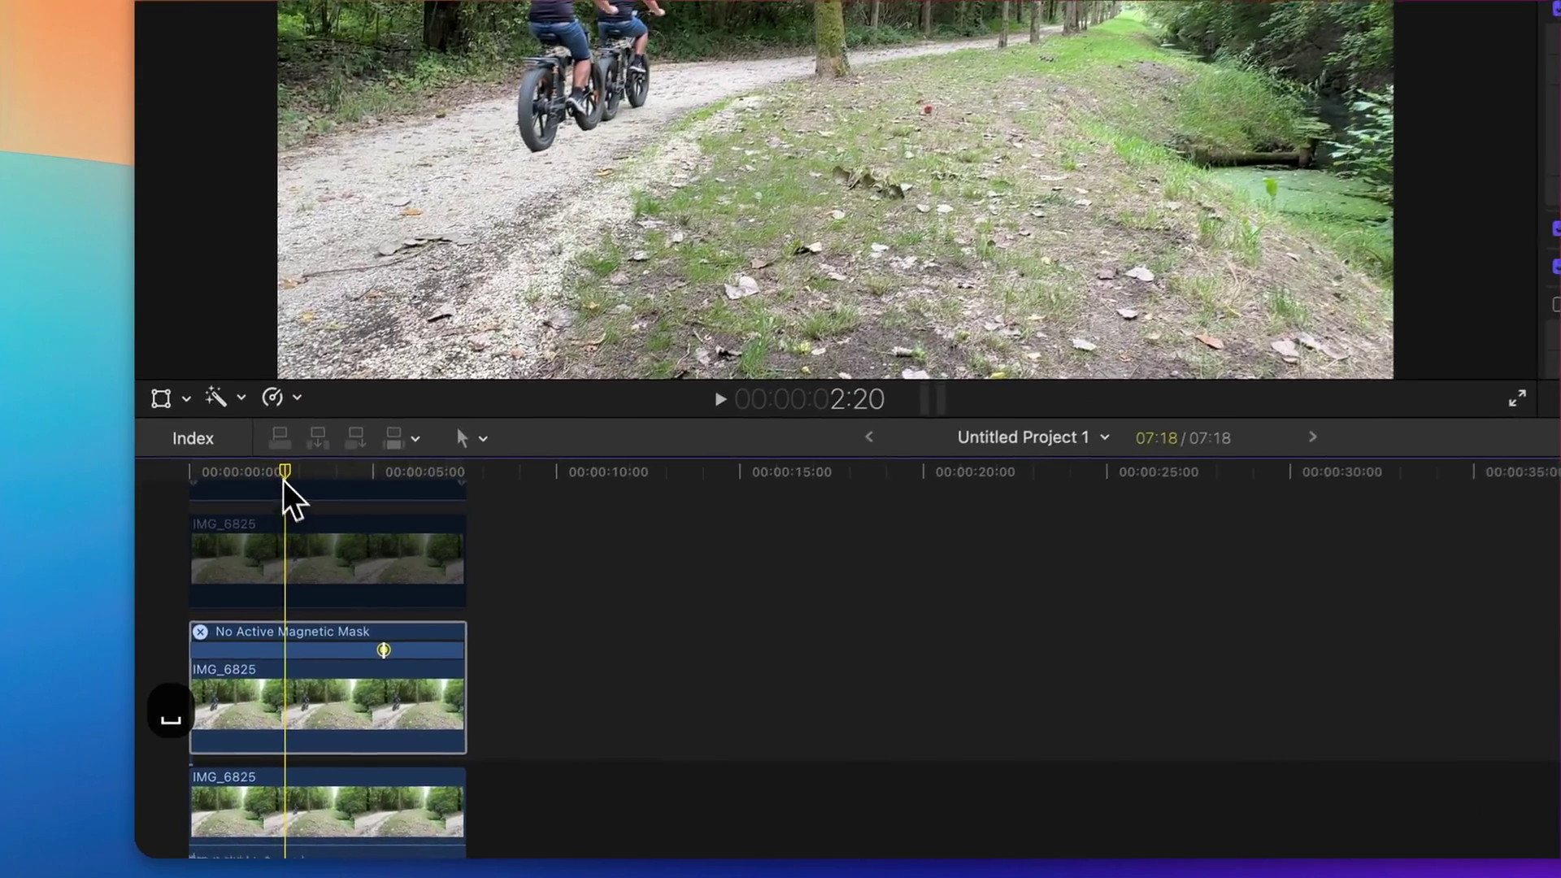
{"action": "left_click_drag", "start_coordinate": [283, 480], "coordinate": [266, 490]}
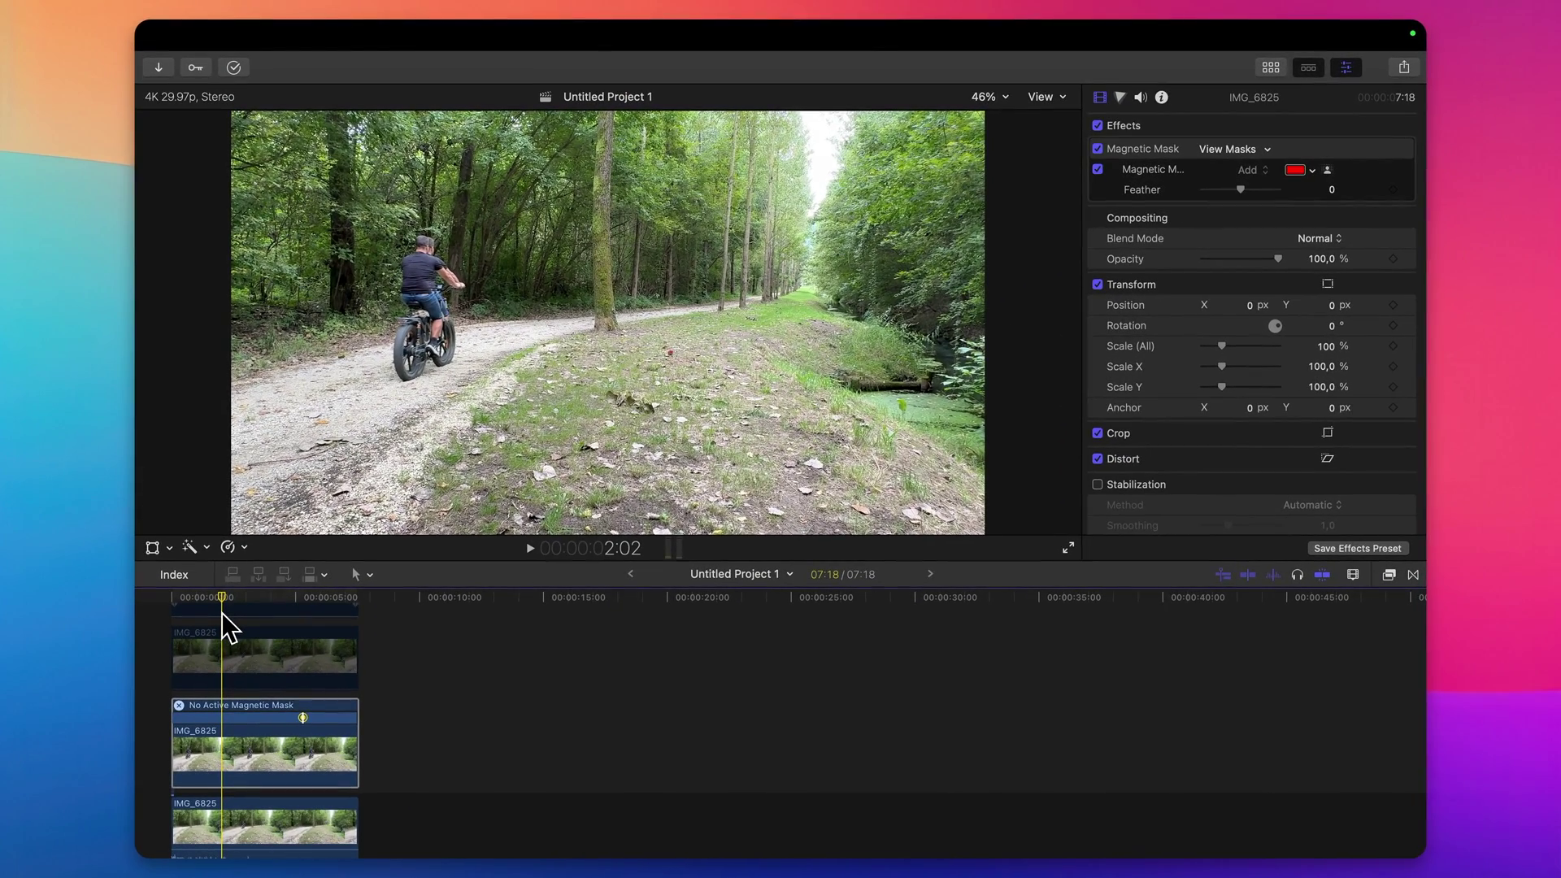
{"action": "key", "text": "Left"}
{"action": "key", "text": "Left"}
{"action": "key", "text": "Left"}
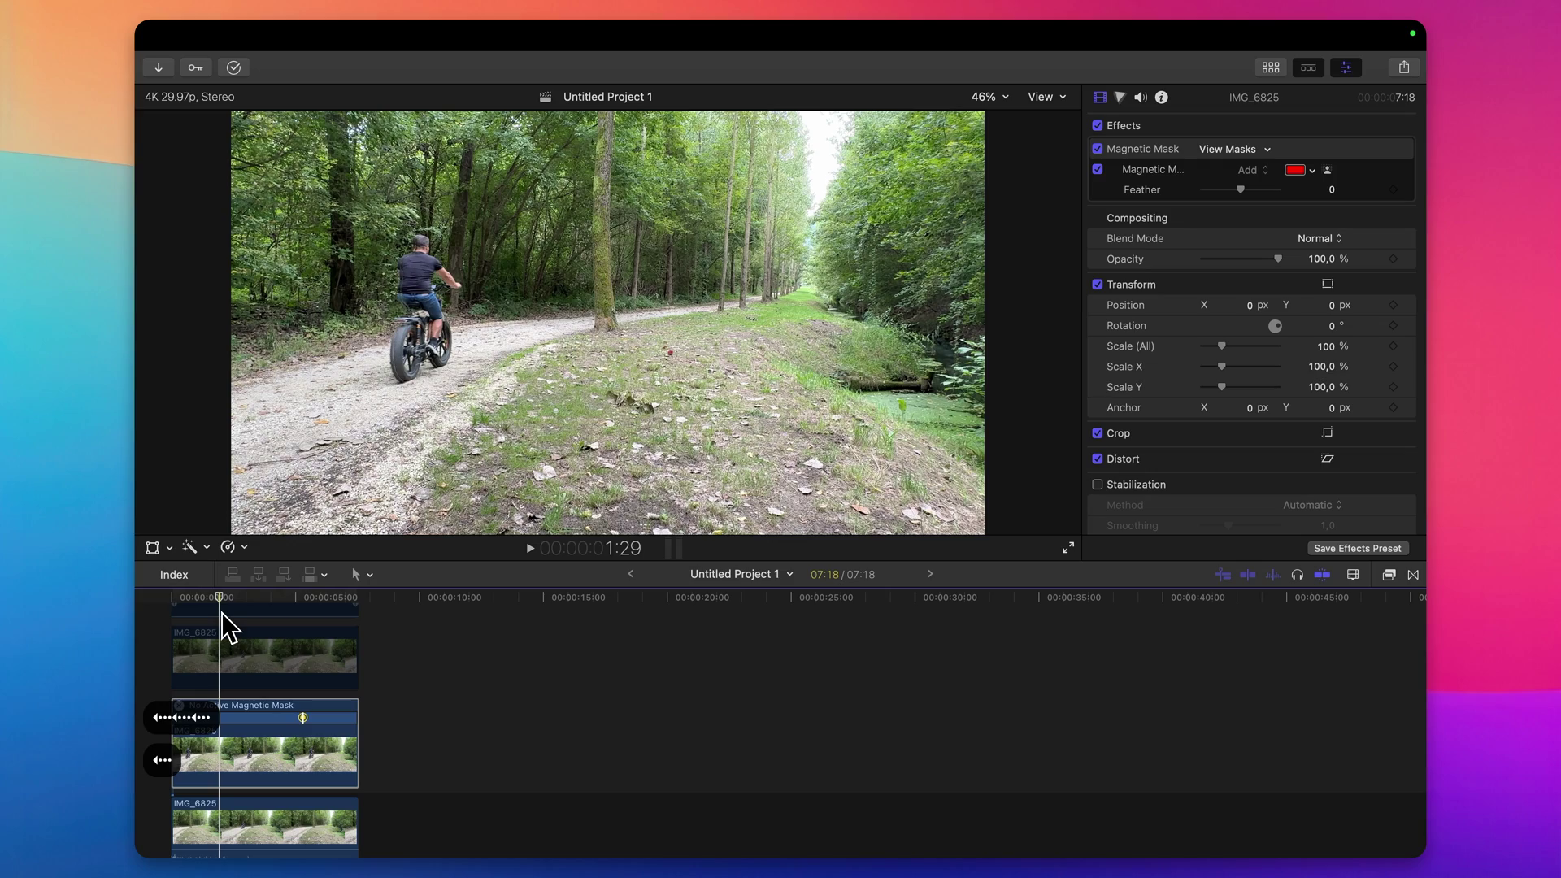
{"action": "key", "text": "Right"}
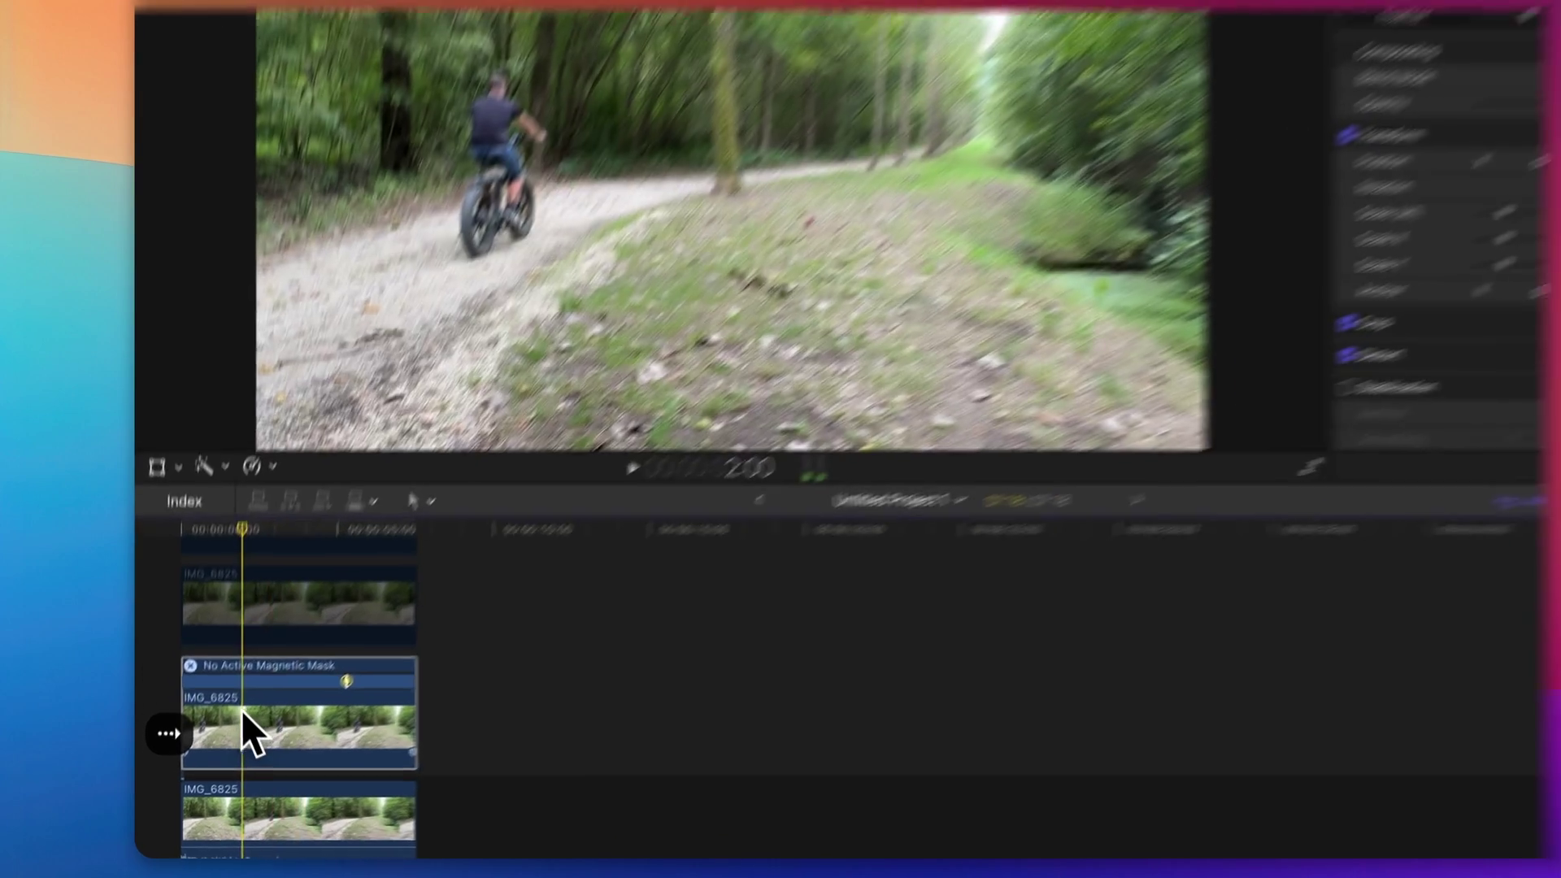
Blade the masked clip at 2:00 and delete the piece after the cut
{"action": "key", "text": "b"}
{"action": "left_click", "coordinate": [244, 716]}
{"action": "key", "text": "a"}
{"action": "left_click", "coordinate": [326, 724]}
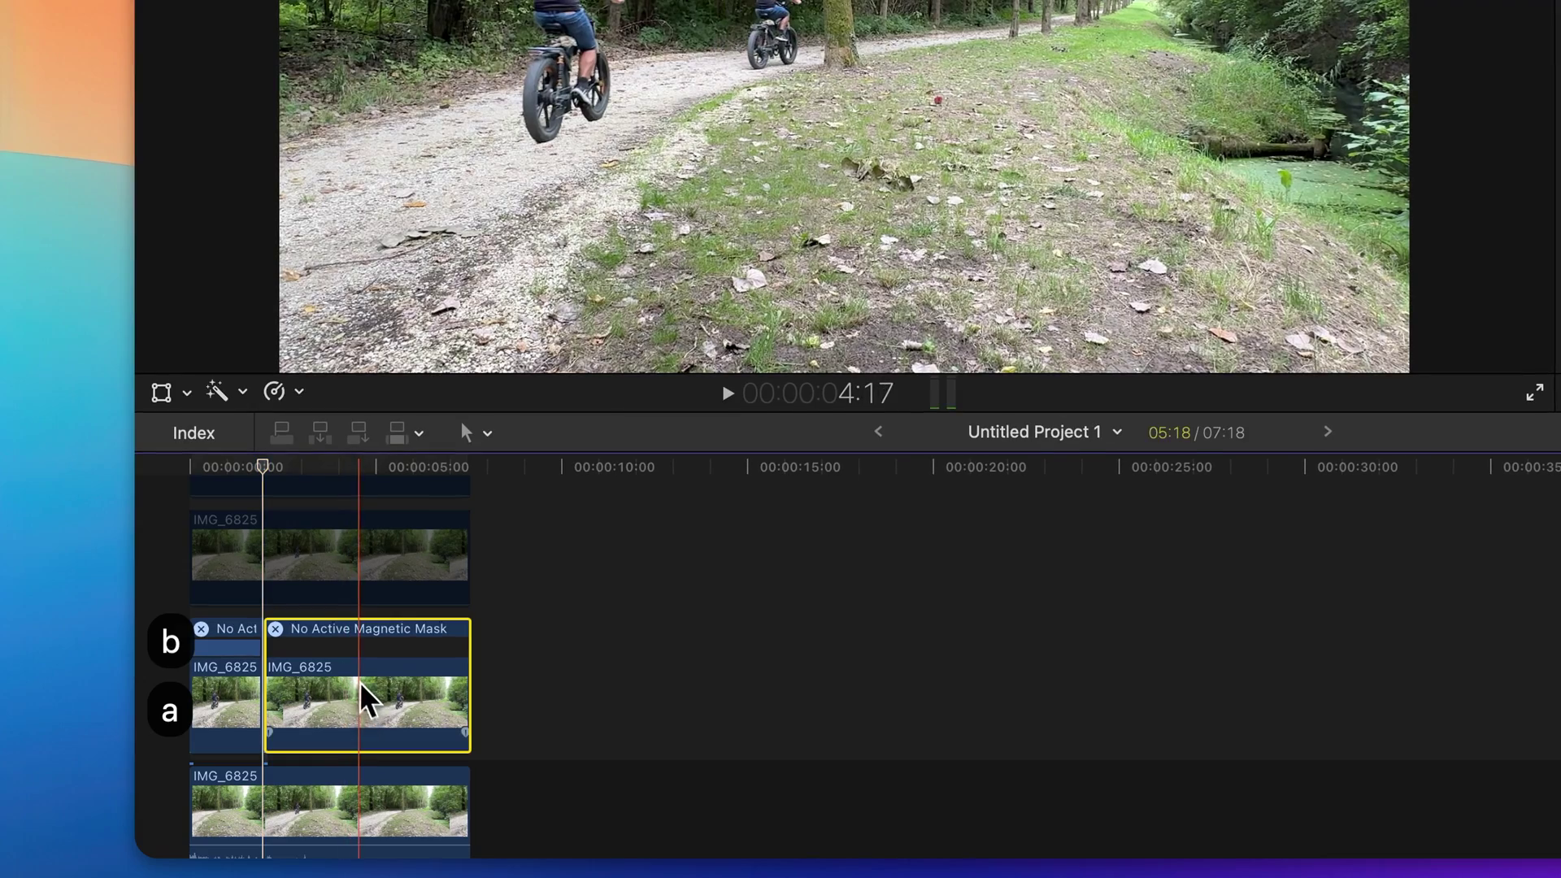
{"action": "key", "text": "BackSpace"}
Return to the start of the timeline and play the edit
{"action": "left_click", "coordinate": [227, 470]}
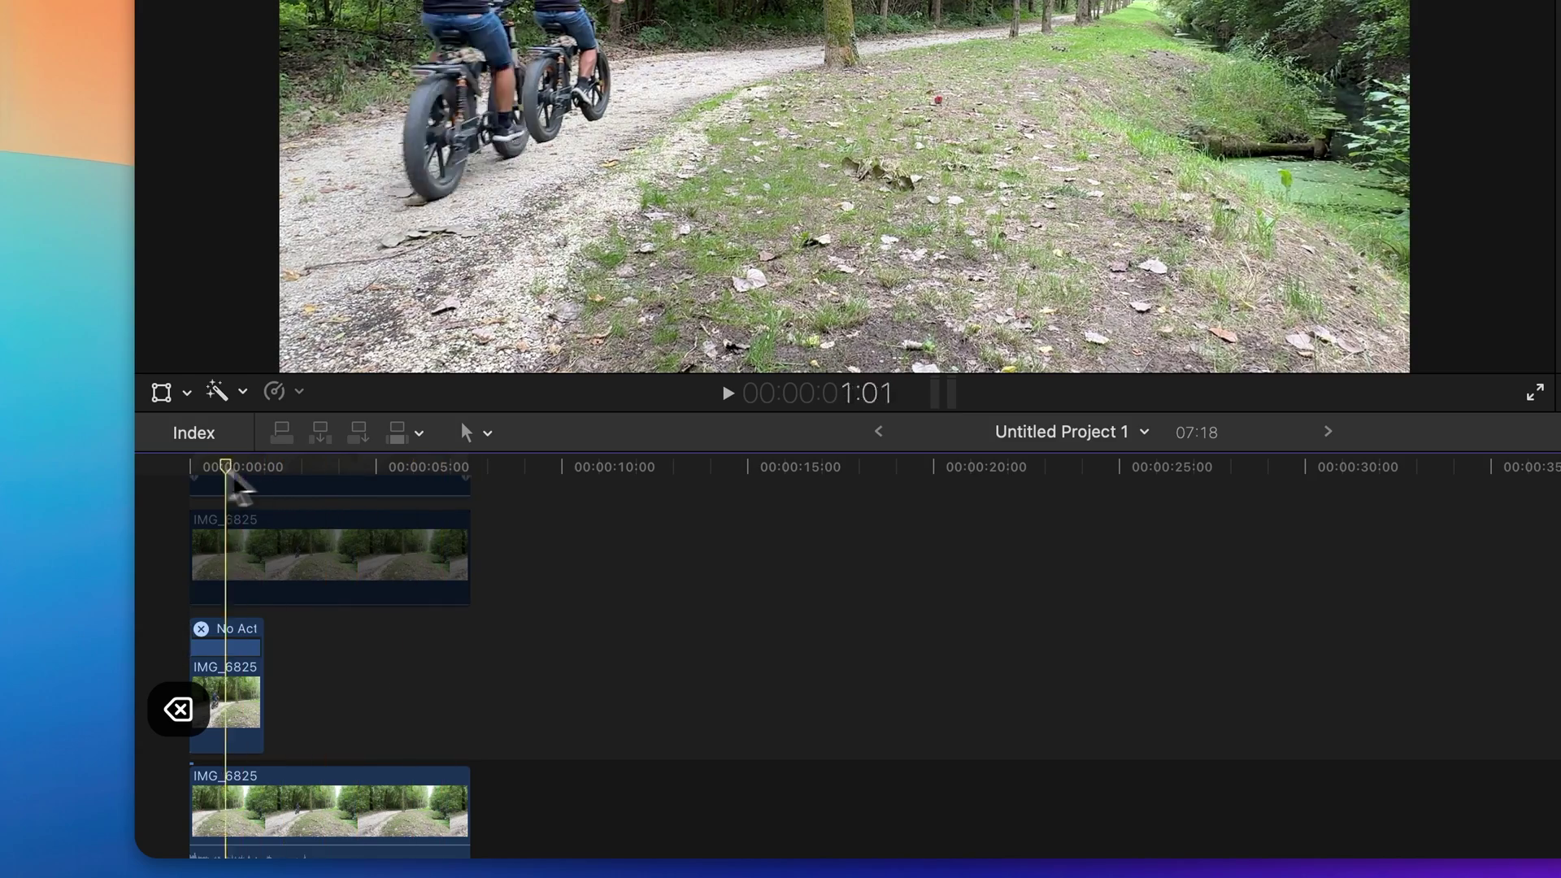
{"action": "left_click_drag", "start_coordinate": [231, 481], "coordinate": [172, 480]}
{"action": "key", "text": "space"}
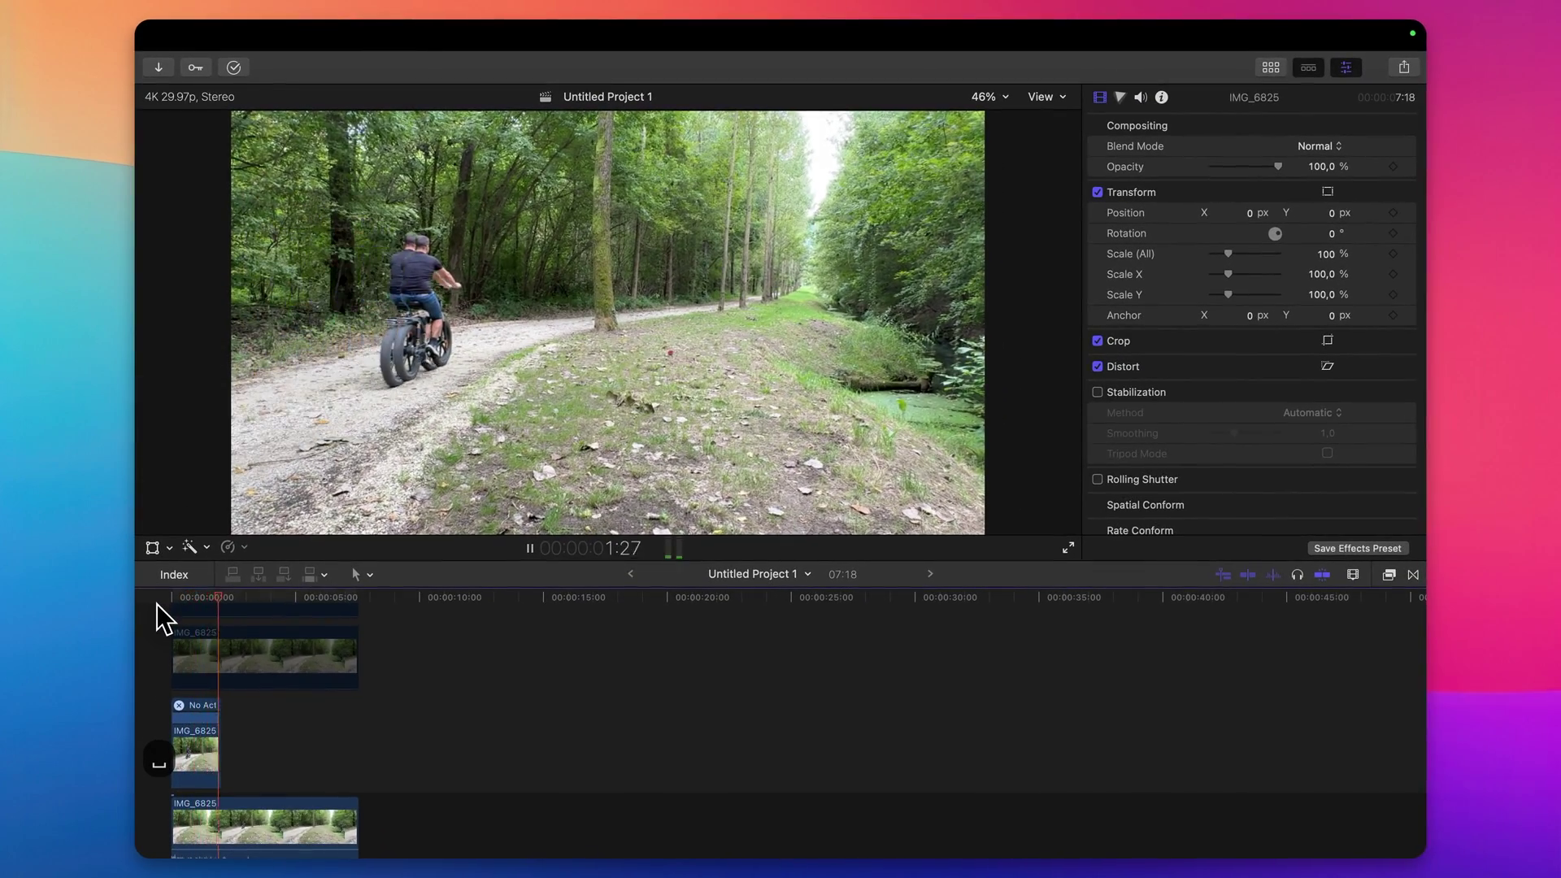
Stop at 3:26, turn off skimming, and re-enable the top duplicate clip
{"action": "key", "text": "space"}
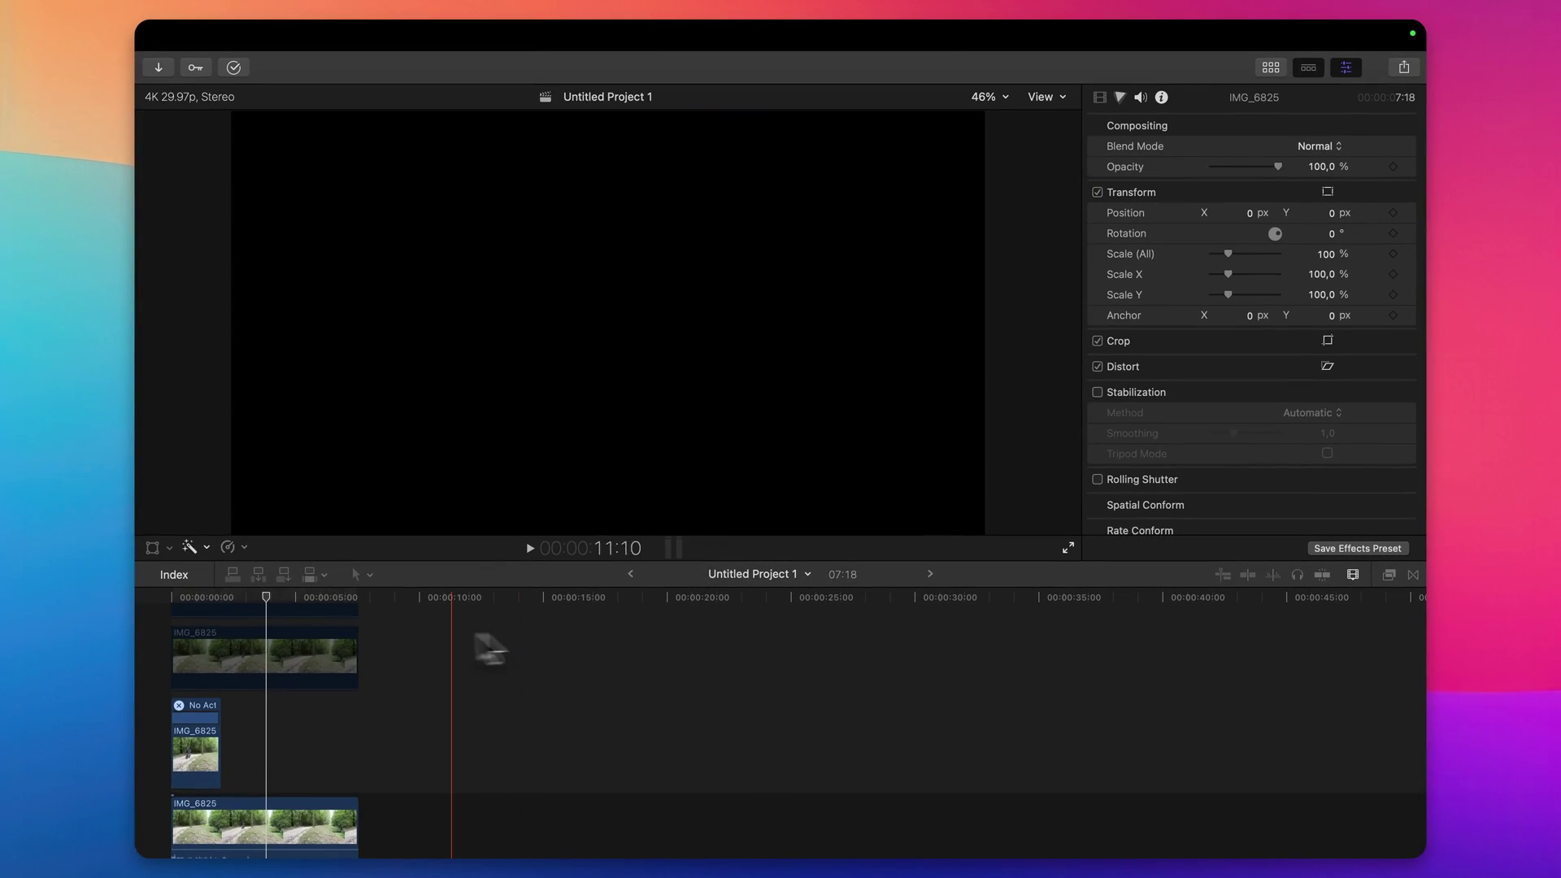
{"action": "key", "text": "s"}
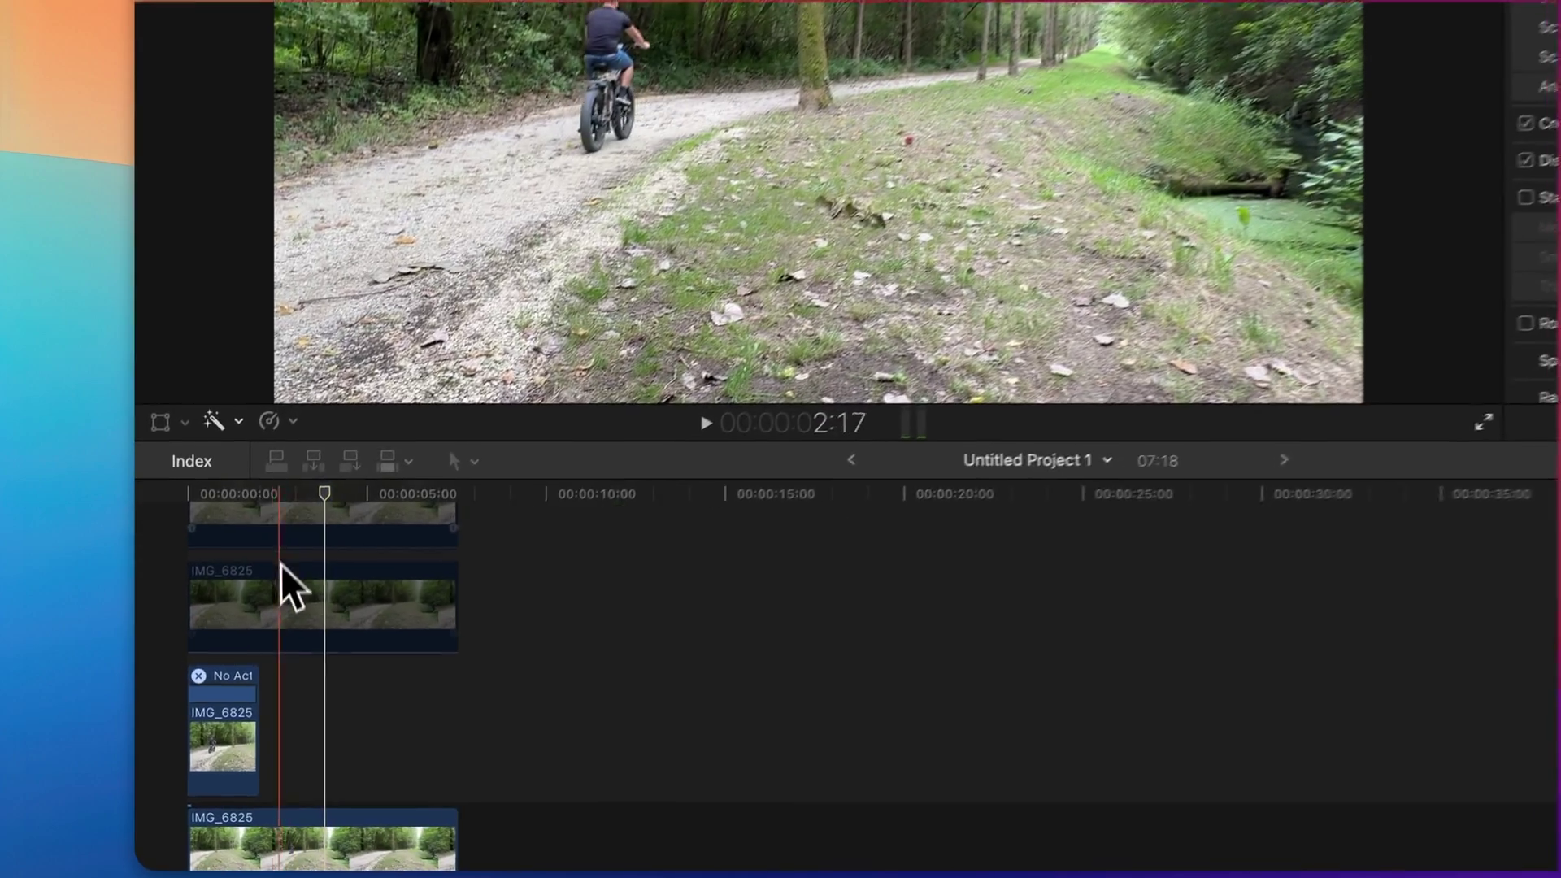
{"action": "left_click", "coordinate": [231, 654]}
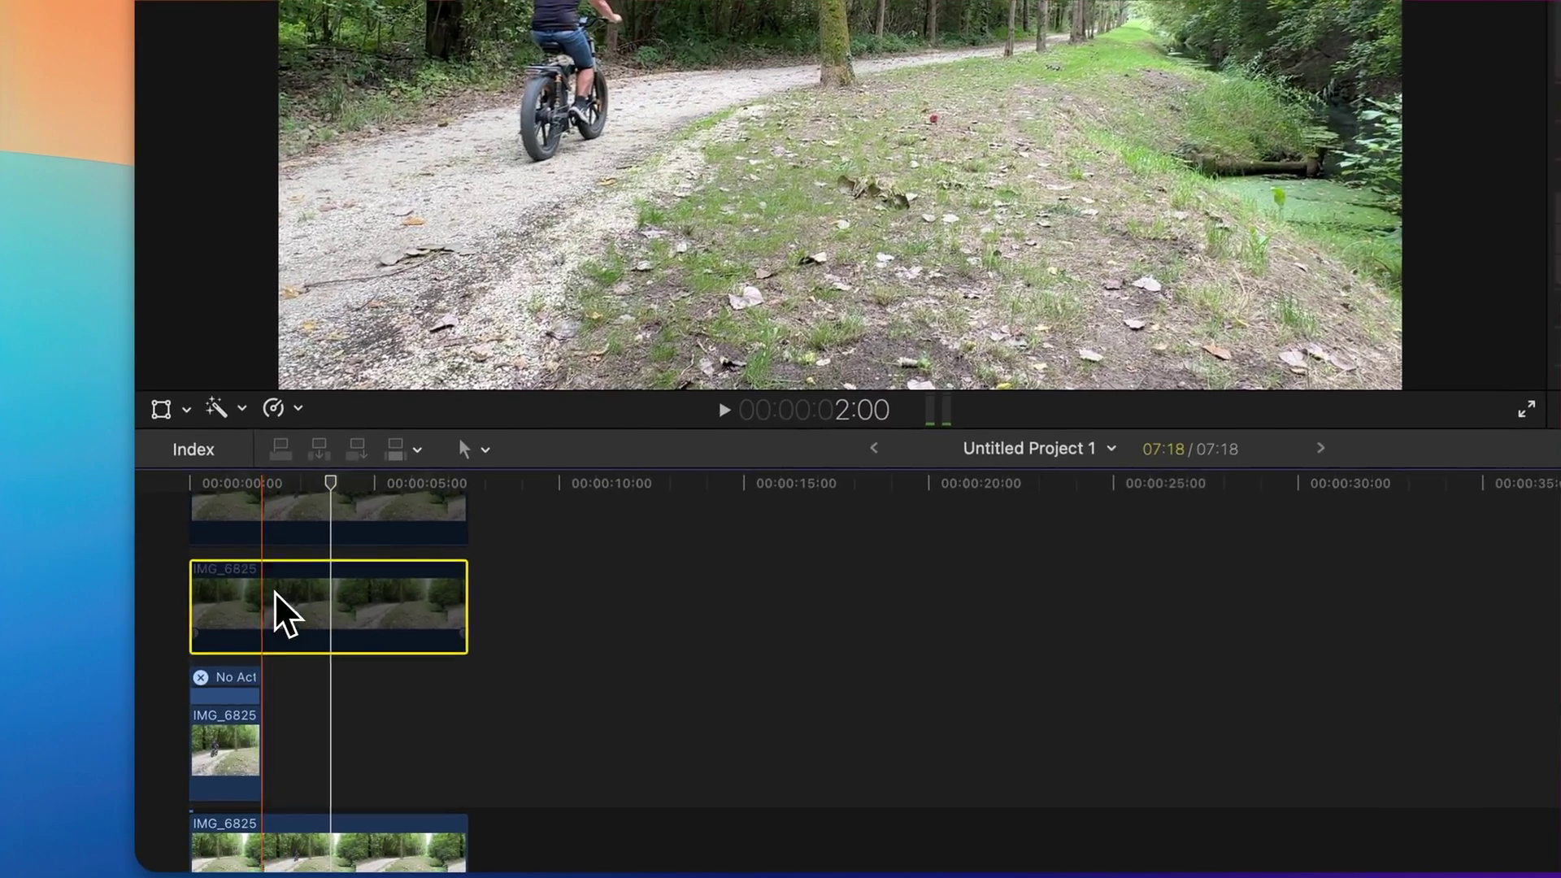
{"action": "key", "text": "v"}
Freeze the top duplicate as a Hold (0%) frame, removing the unwanted partial hold
{"action": "key", "text": "cmd+r"}
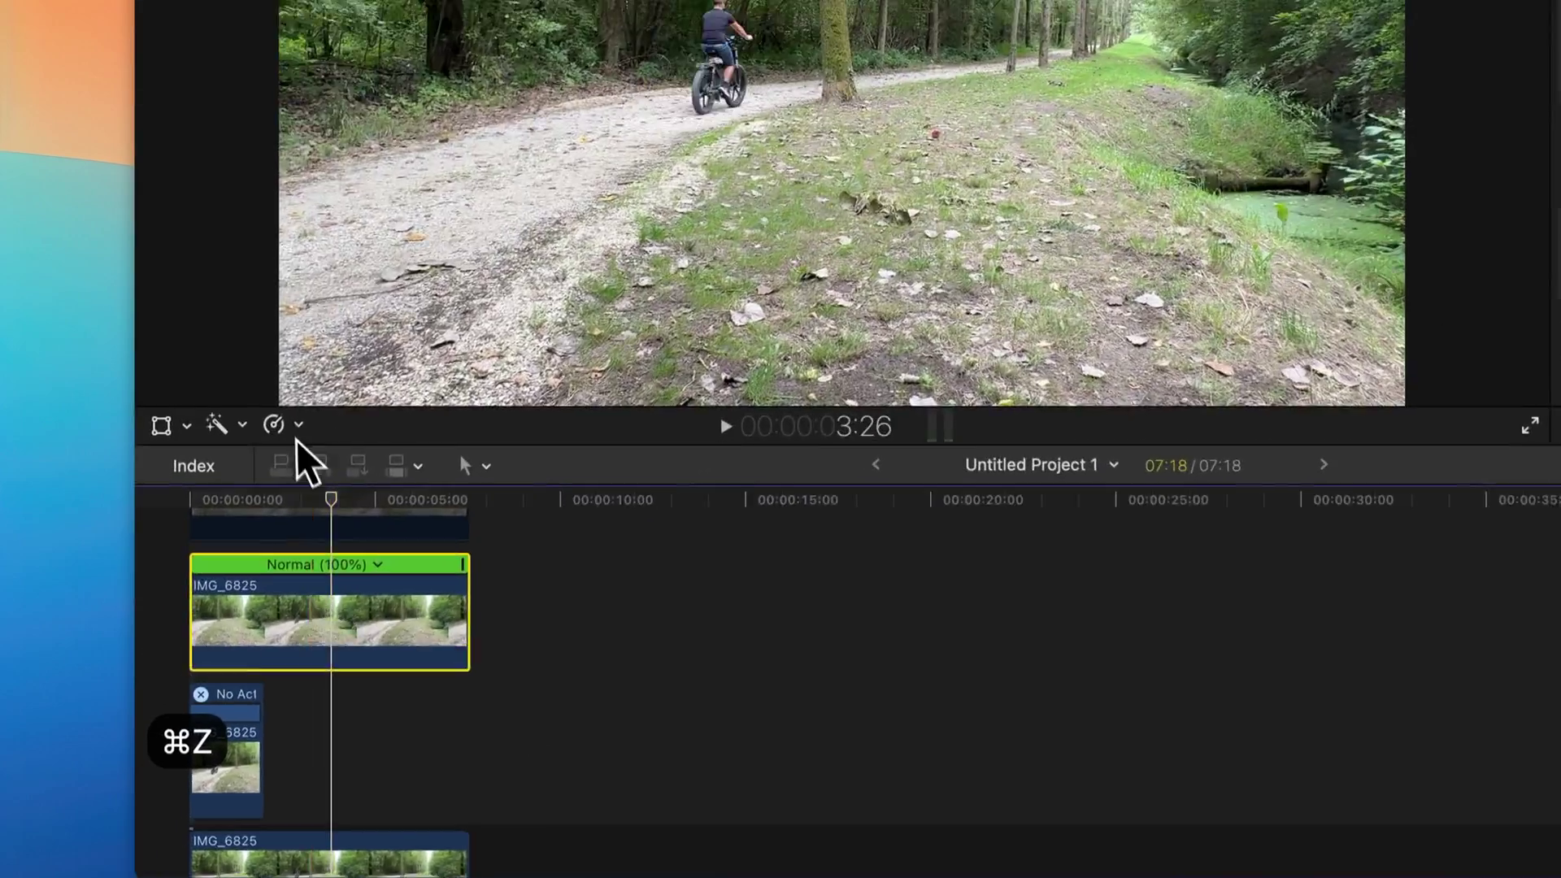
{"action": "key", "text": "shift+h"}
{"action": "key", "text": "a"}
{"action": "key", "text": "BackSpace"}
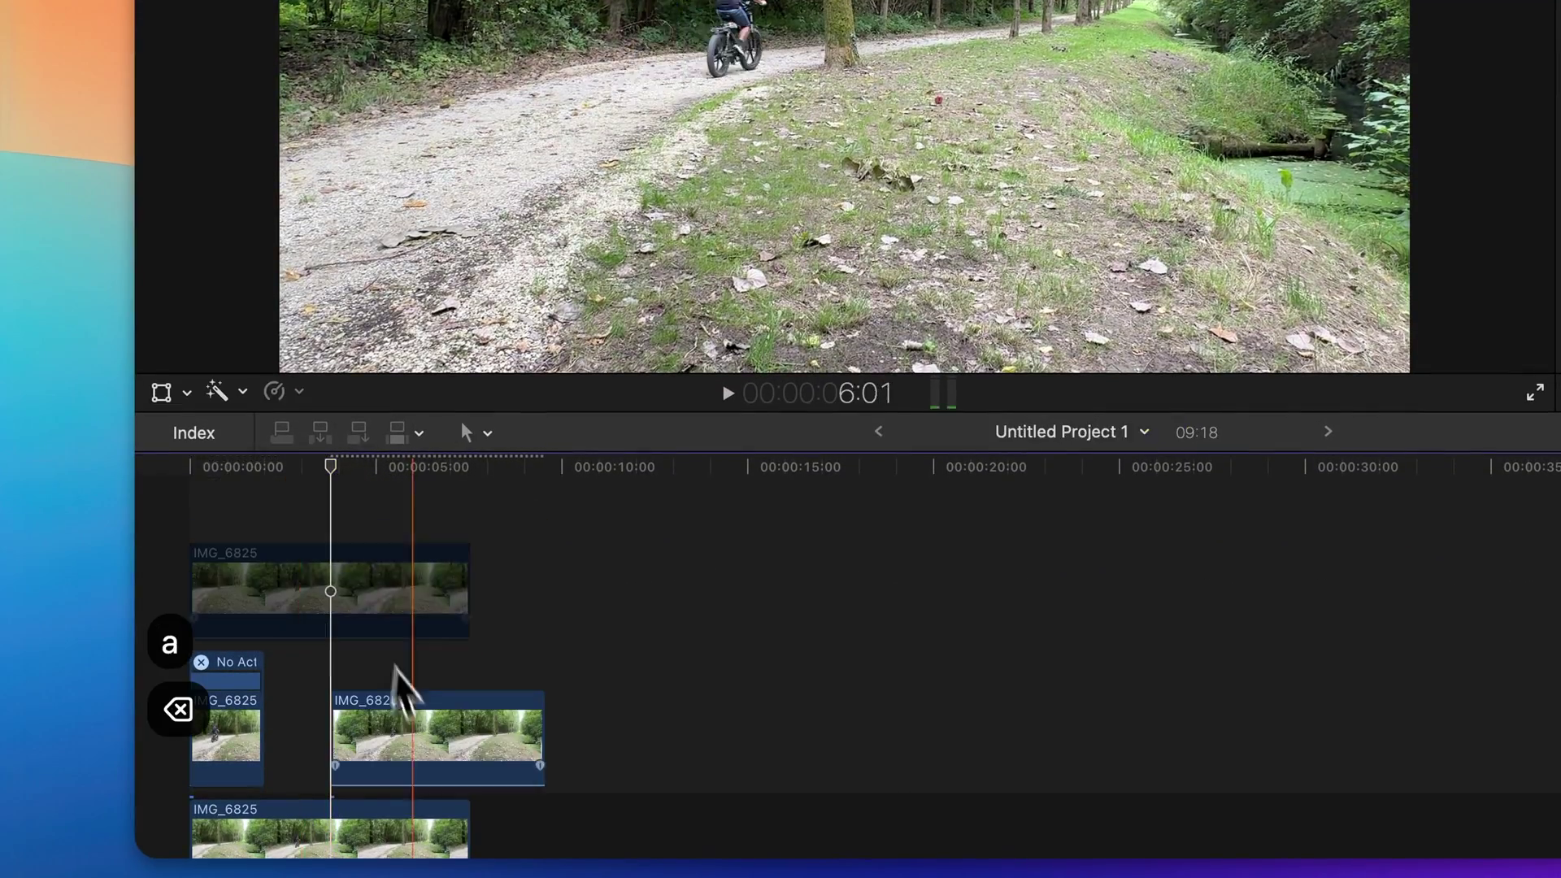
{"action": "left_click", "coordinate": [294, 611]}
{"action": "key", "text": "shift+b"}
{"action": "key", "text": "l"}
{"action": "key", "text": "a"}
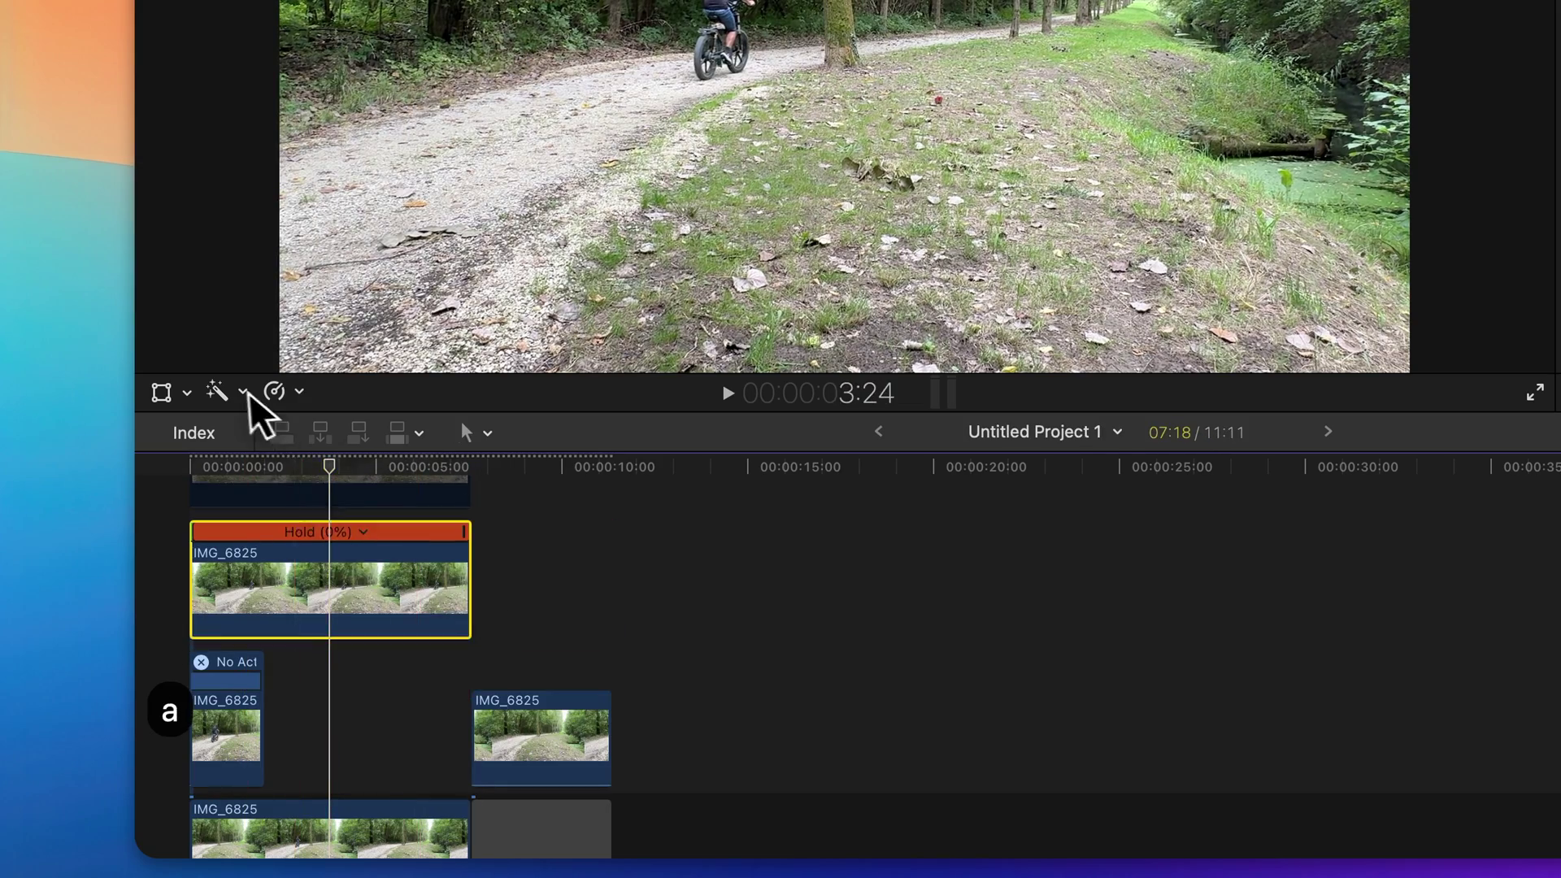
Add a Magnetic Mask on the distant rider, Analyze it, and click Done
{"action": "left_click", "coordinate": [242, 391]}
{"action": "left_click", "coordinate": [279, 567]}
{"action": "left_click", "coordinate": [719, 408]}
{"action": "left_click", "coordinate": [246, 165]}
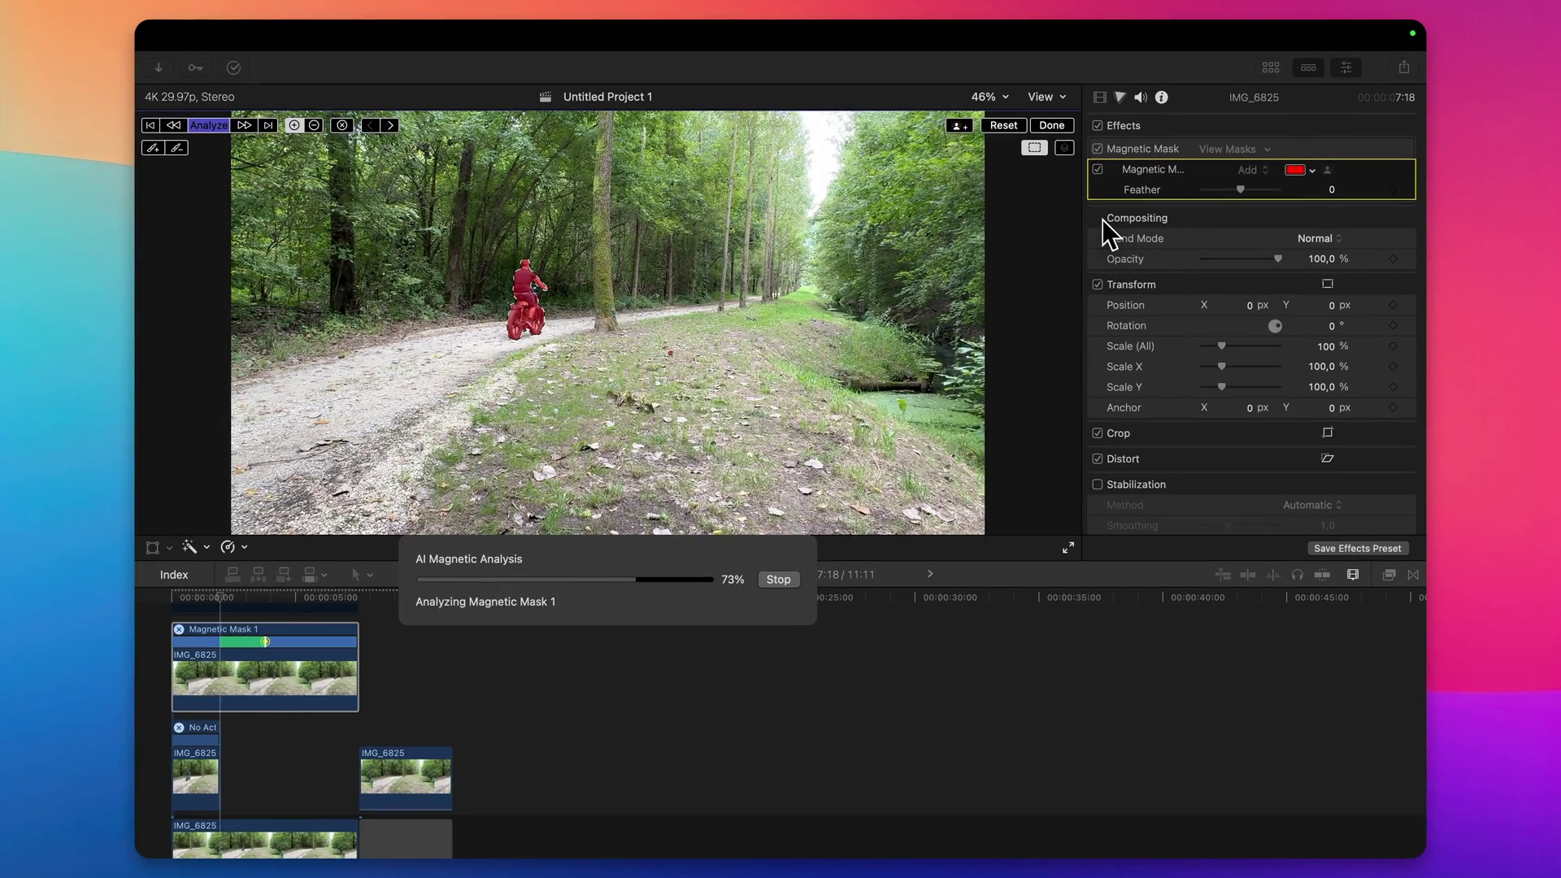
{"action": "left_click", "coordinate": [1051, 125]}
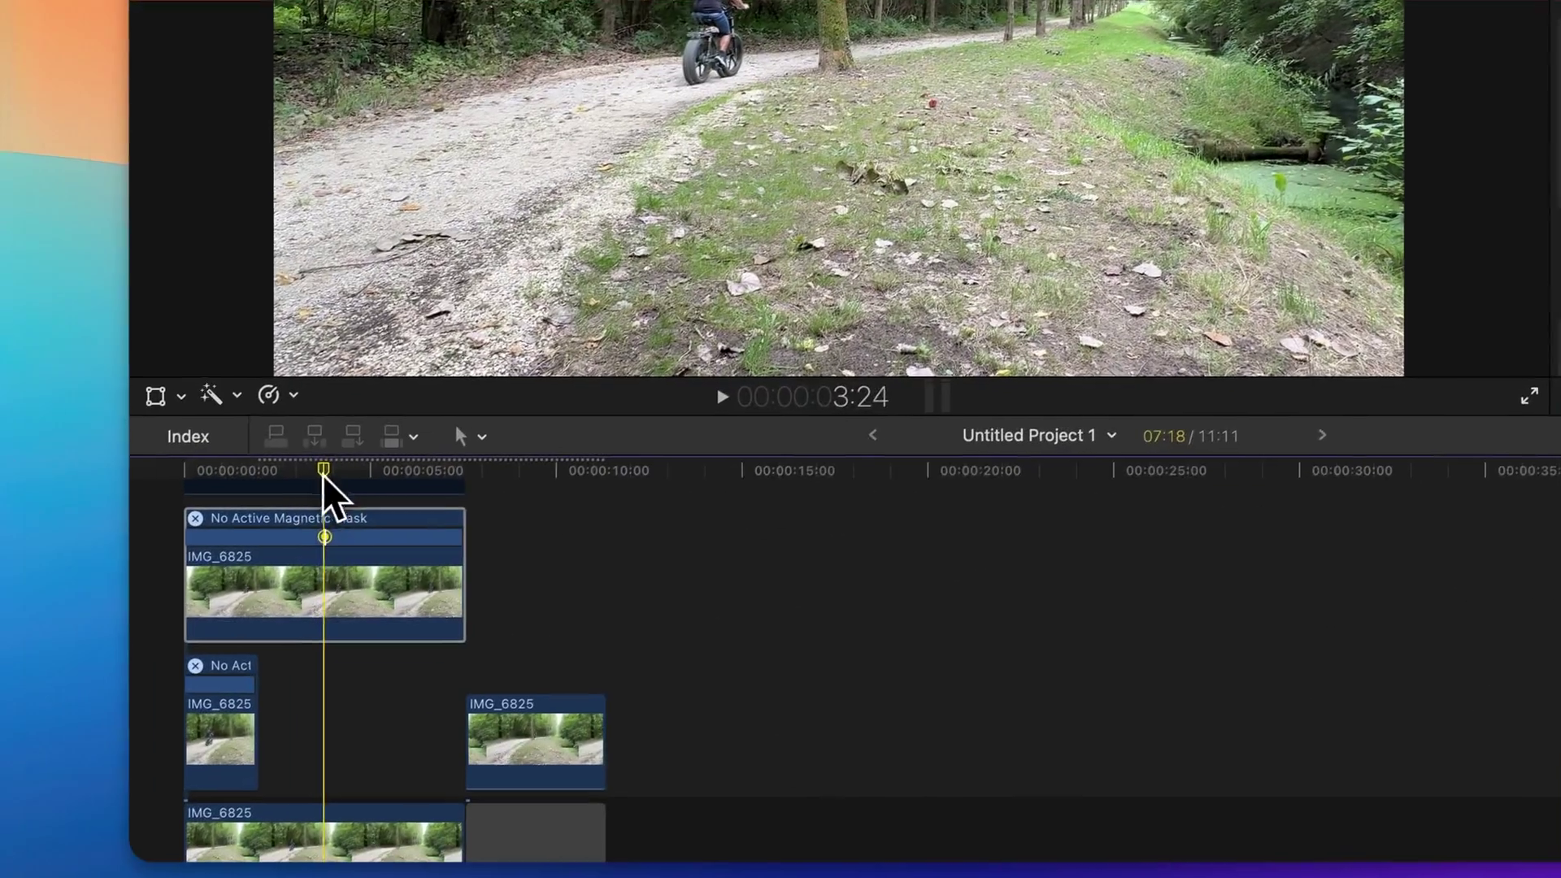
Blade the held top clip at the playhead and delete the piece after the cut
{"action": "key", "text": "b"}
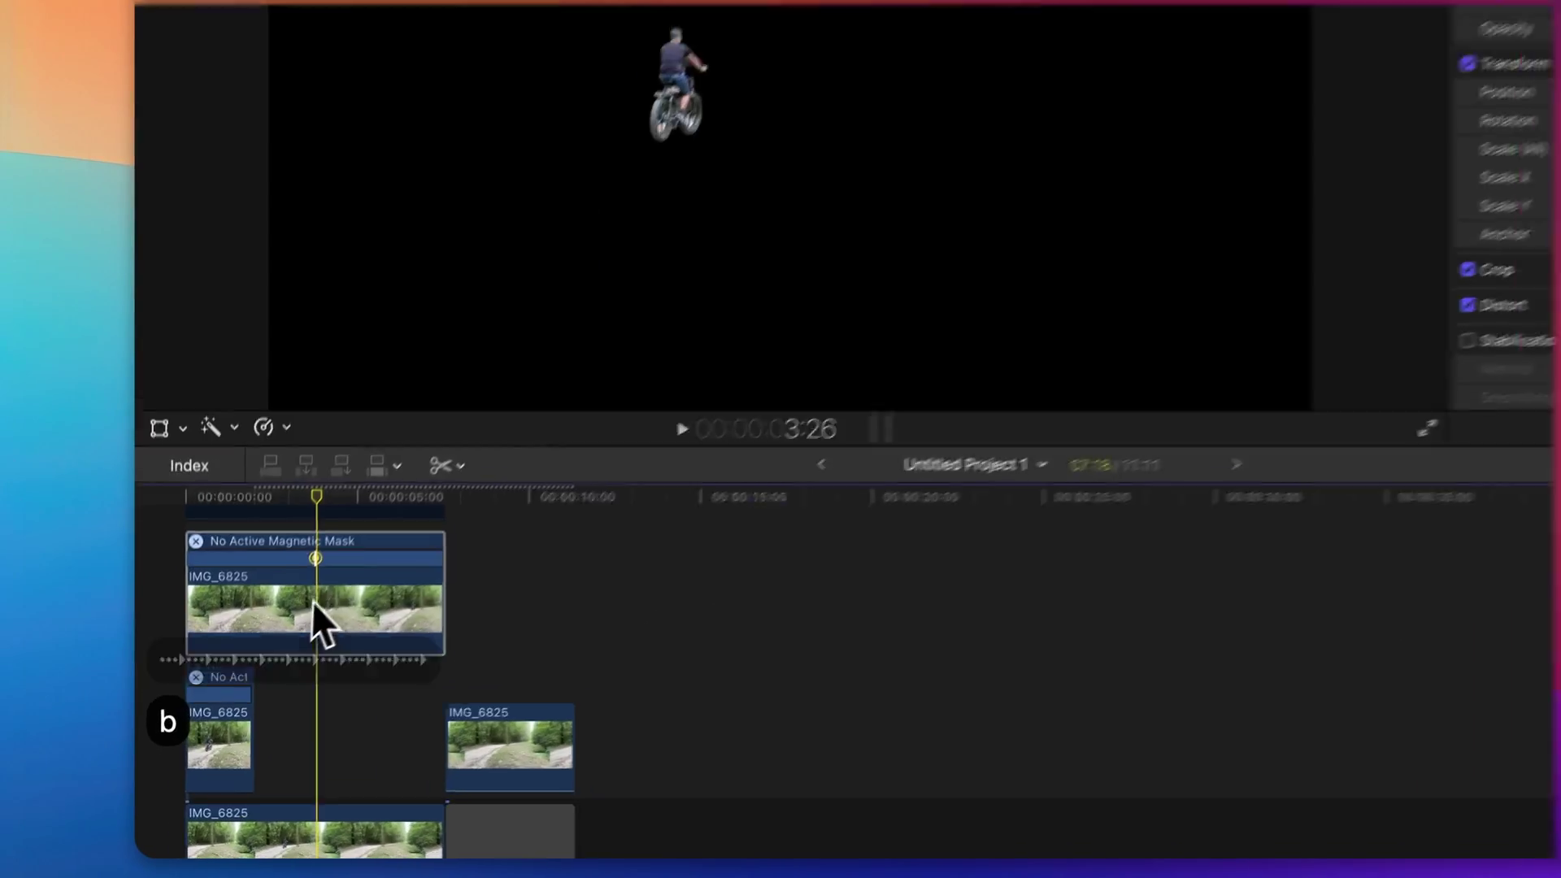
{"action": "left_click", "coordinate": [317, 610]}
{"action": "key", "text": "a"}
{"action": "left_click_drag", "start_coordinate": [382, 593], "coordinate": [405, 743]}
{"action": "key", "text": "BackSpace"}
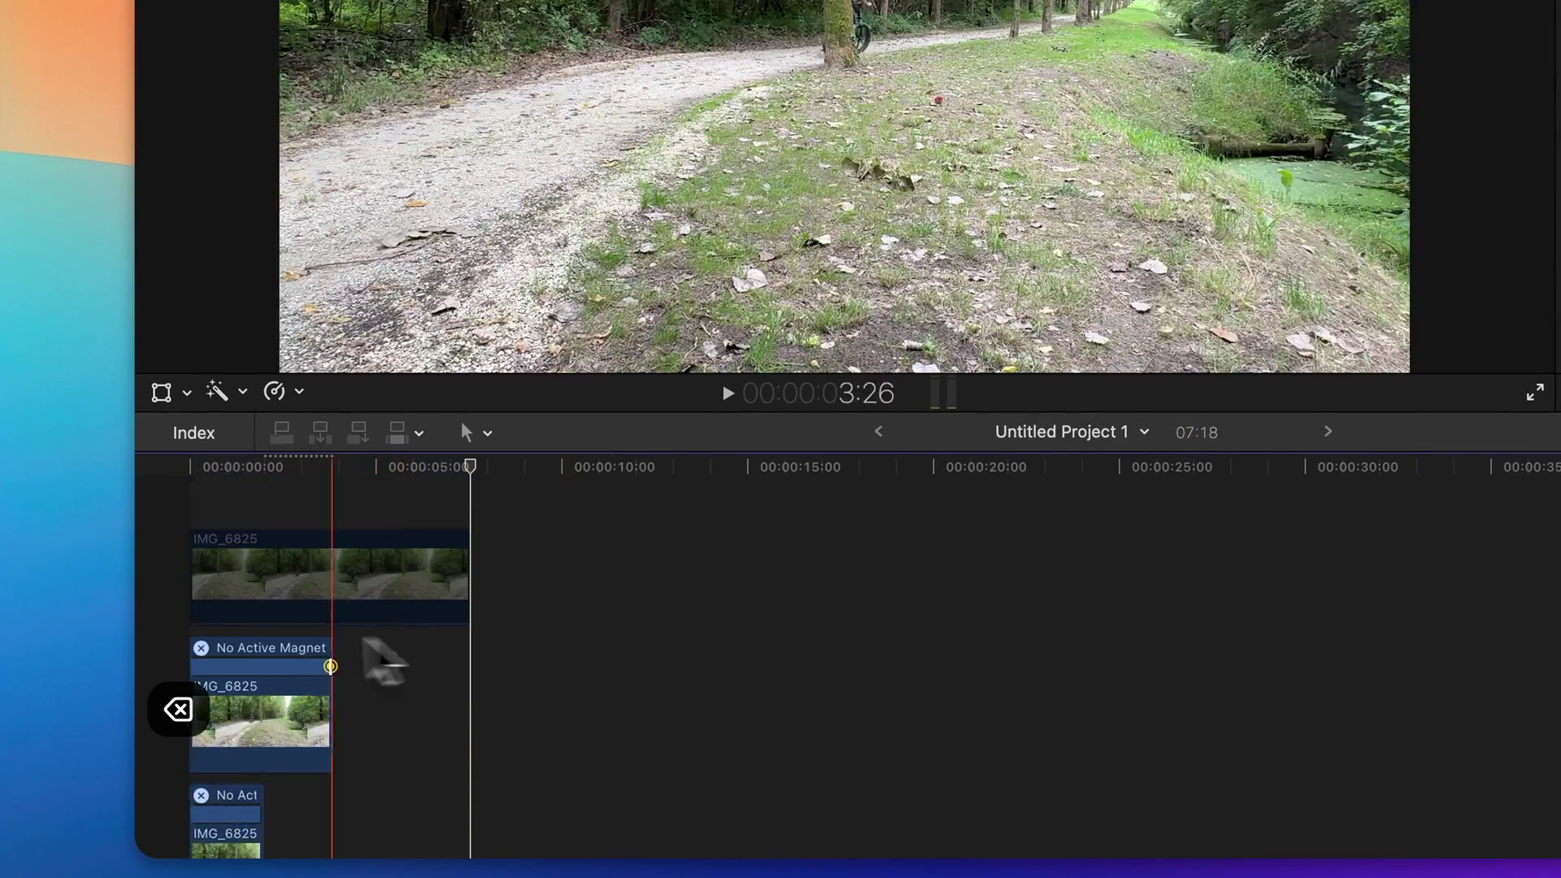
Freeze a duplicate at 6:22 as a hold and add a Magnetic Mask on the far rider
{"action": "key", "text": "space"}
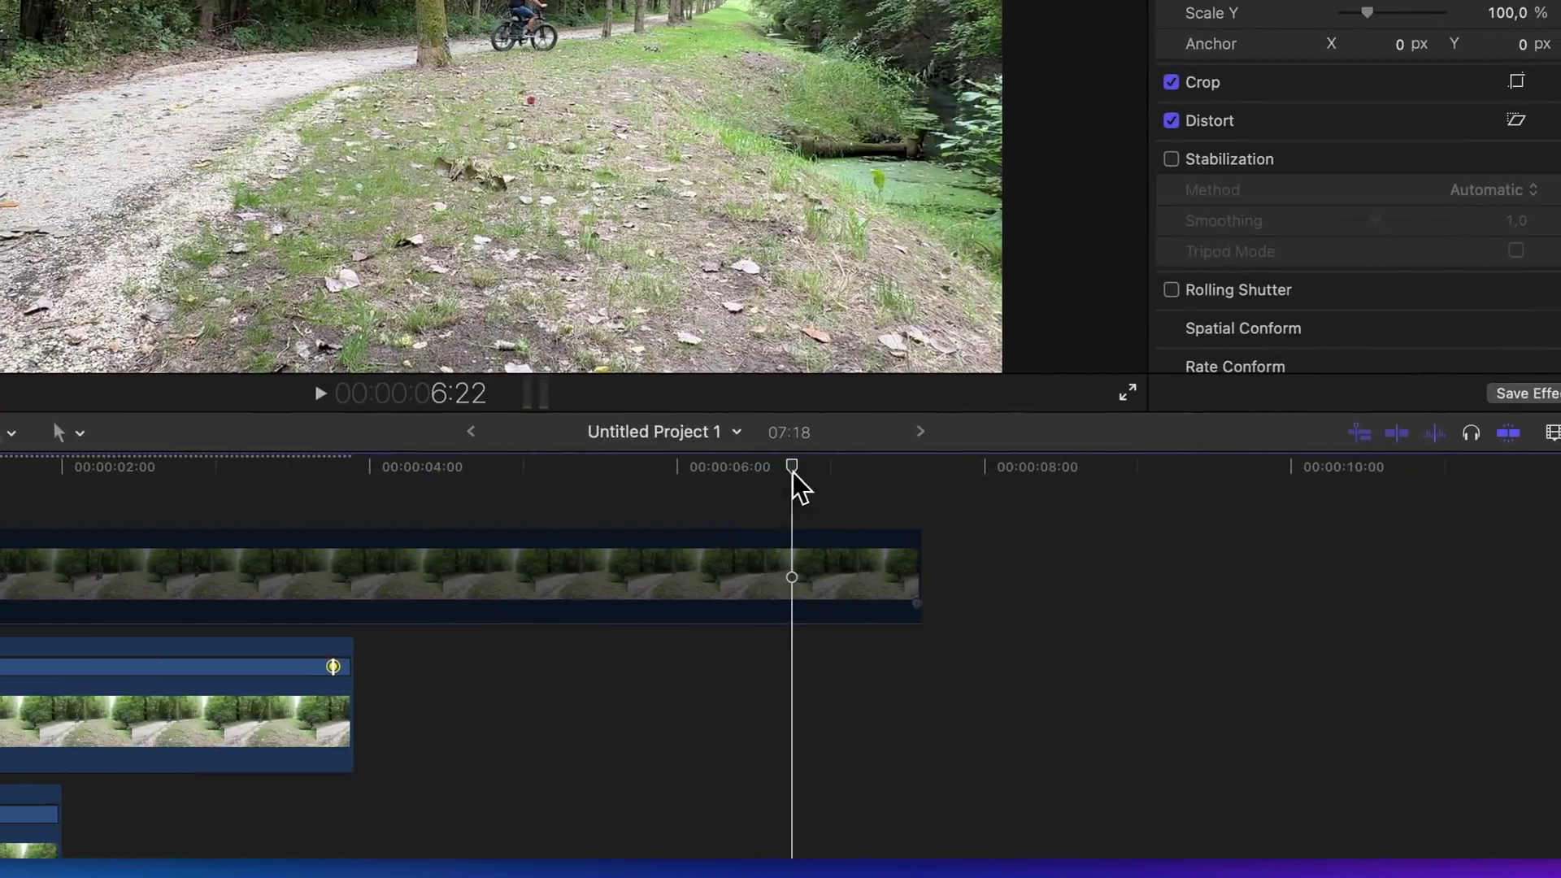
{"action": "key", "text": "v"}
{"action": "left_click", "coordinate": [174, 524]}
{"action": "left_click", "coordinate": [199, 578]}
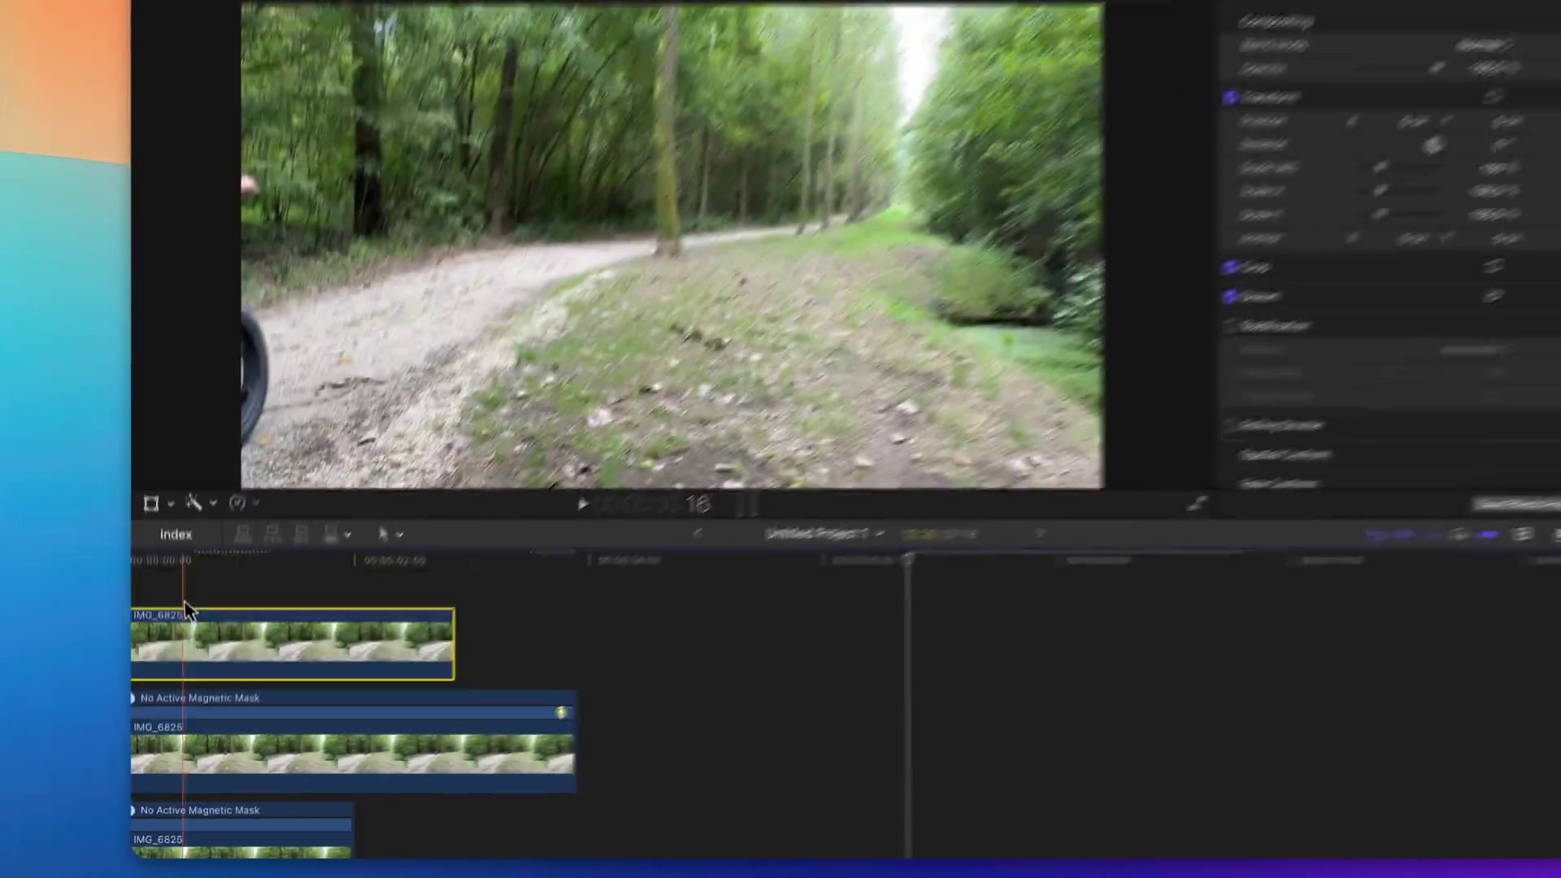
{"action": "key", "text": "shift+b"}
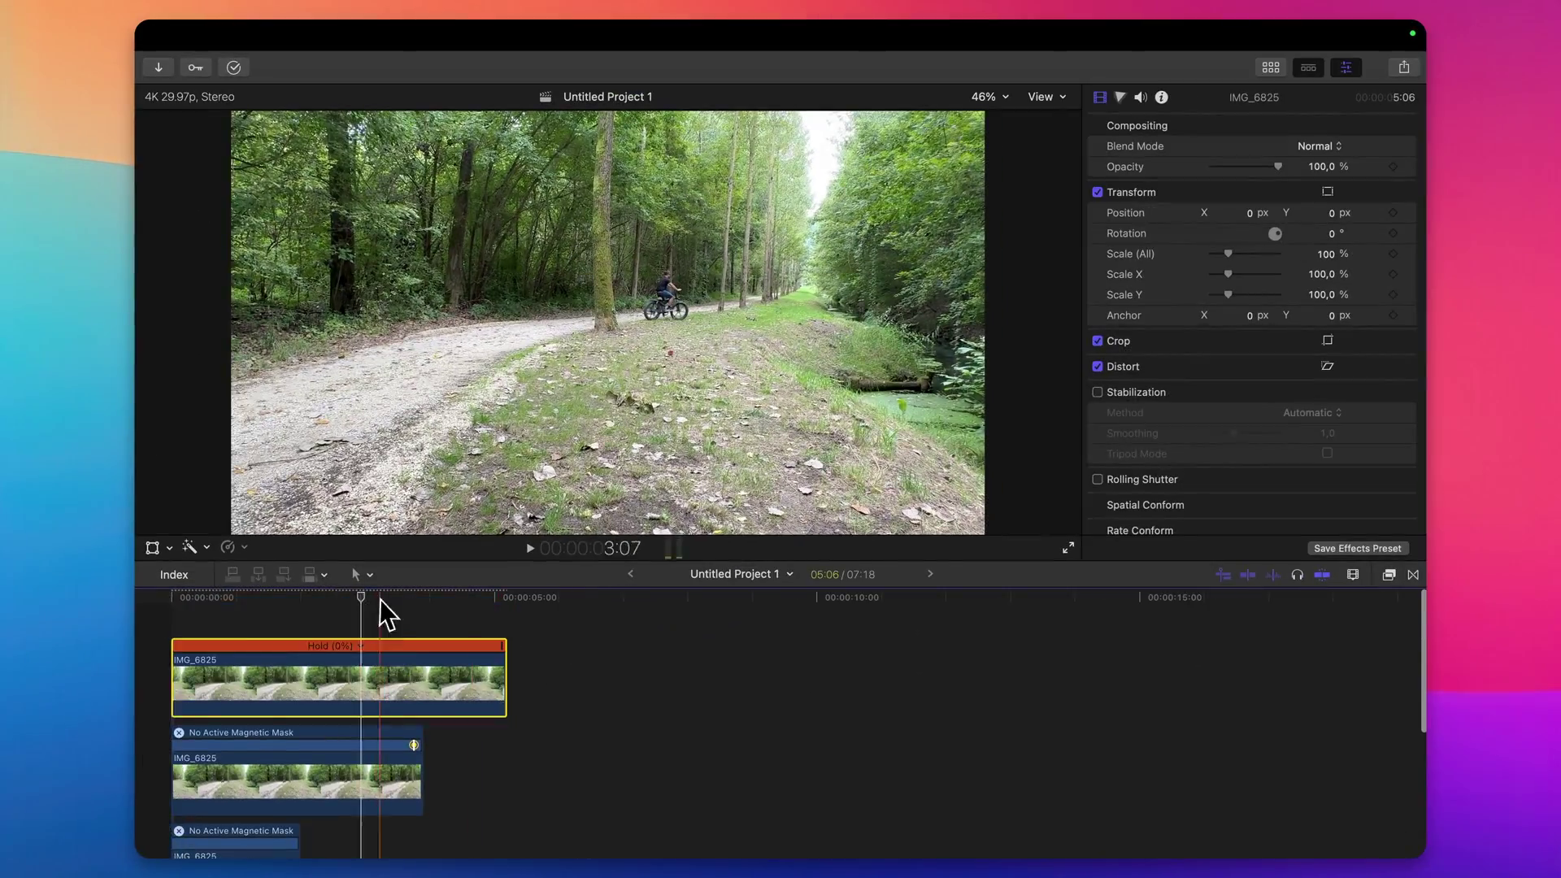
{"action": "left_click", "coordinate": [23, 391]}
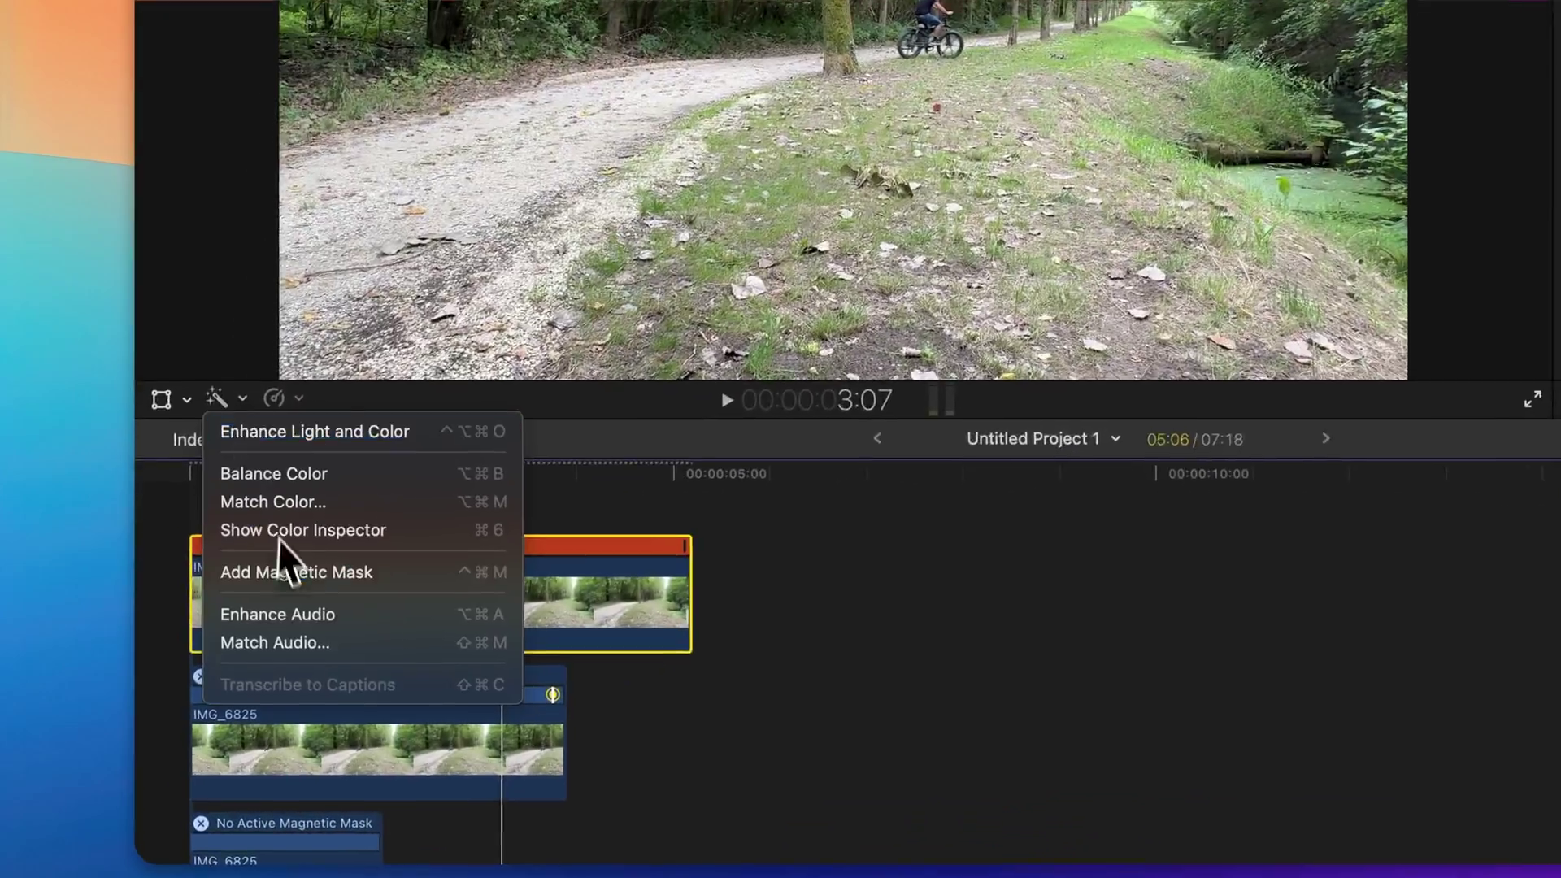
{"action": "left_click", "coordinate": [284, 573]}
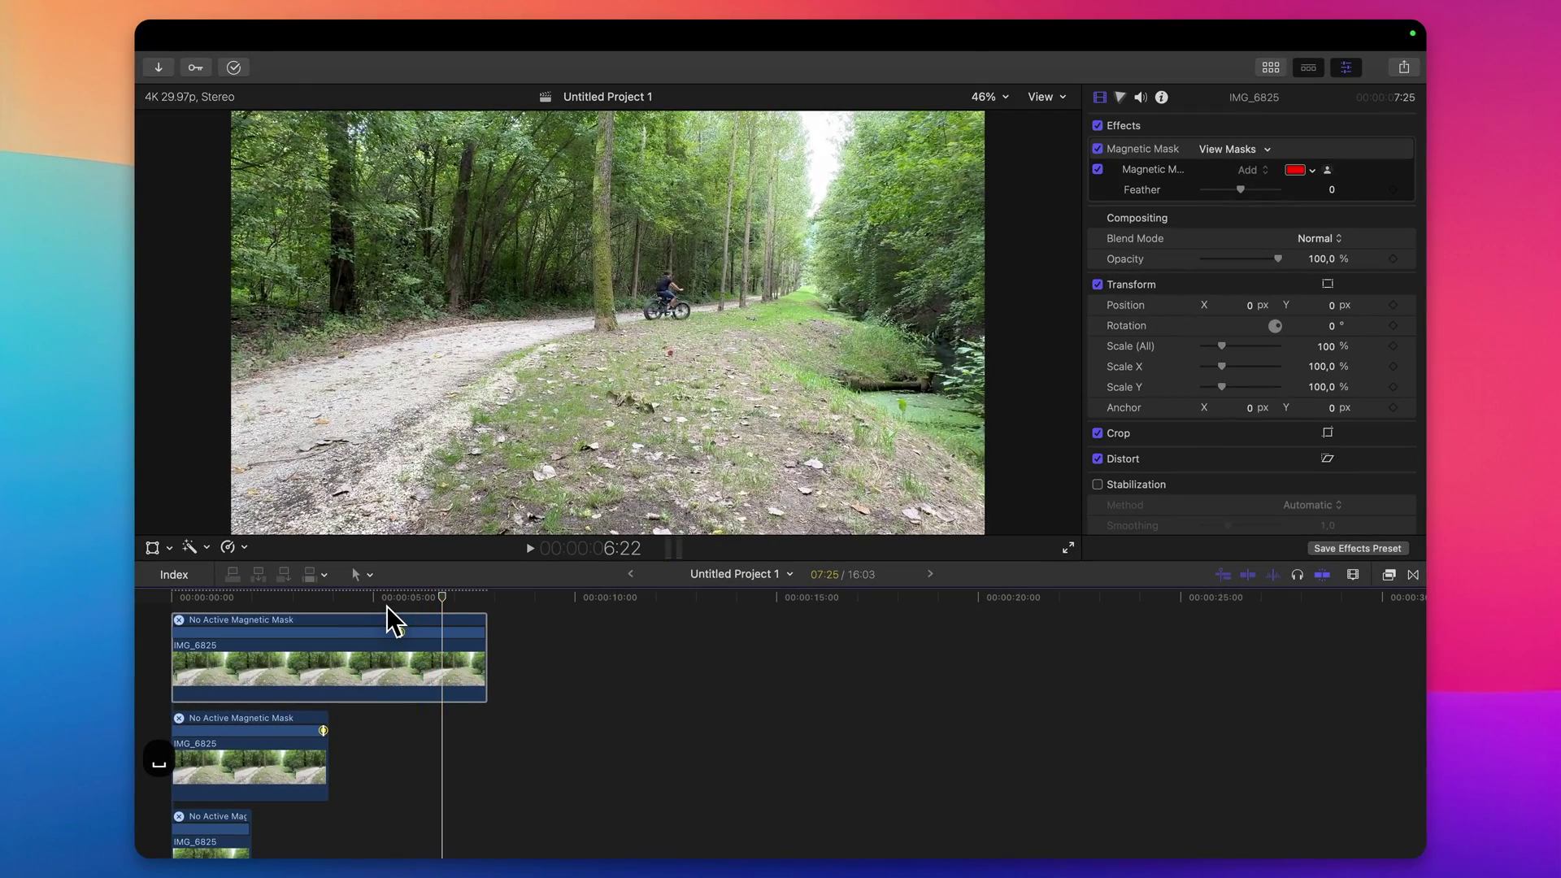
Blade the top masked clip at the playhead and delete the split-off leftover piece
{"action": "key", "text": "b"}
{"action": "left_click", "coordinate": [446, 661]}
{"action": "key", "text": "a"}
{"action": "left_click_drag", "start_coordinate": [449, 661], "coordinate": [466, 821]}
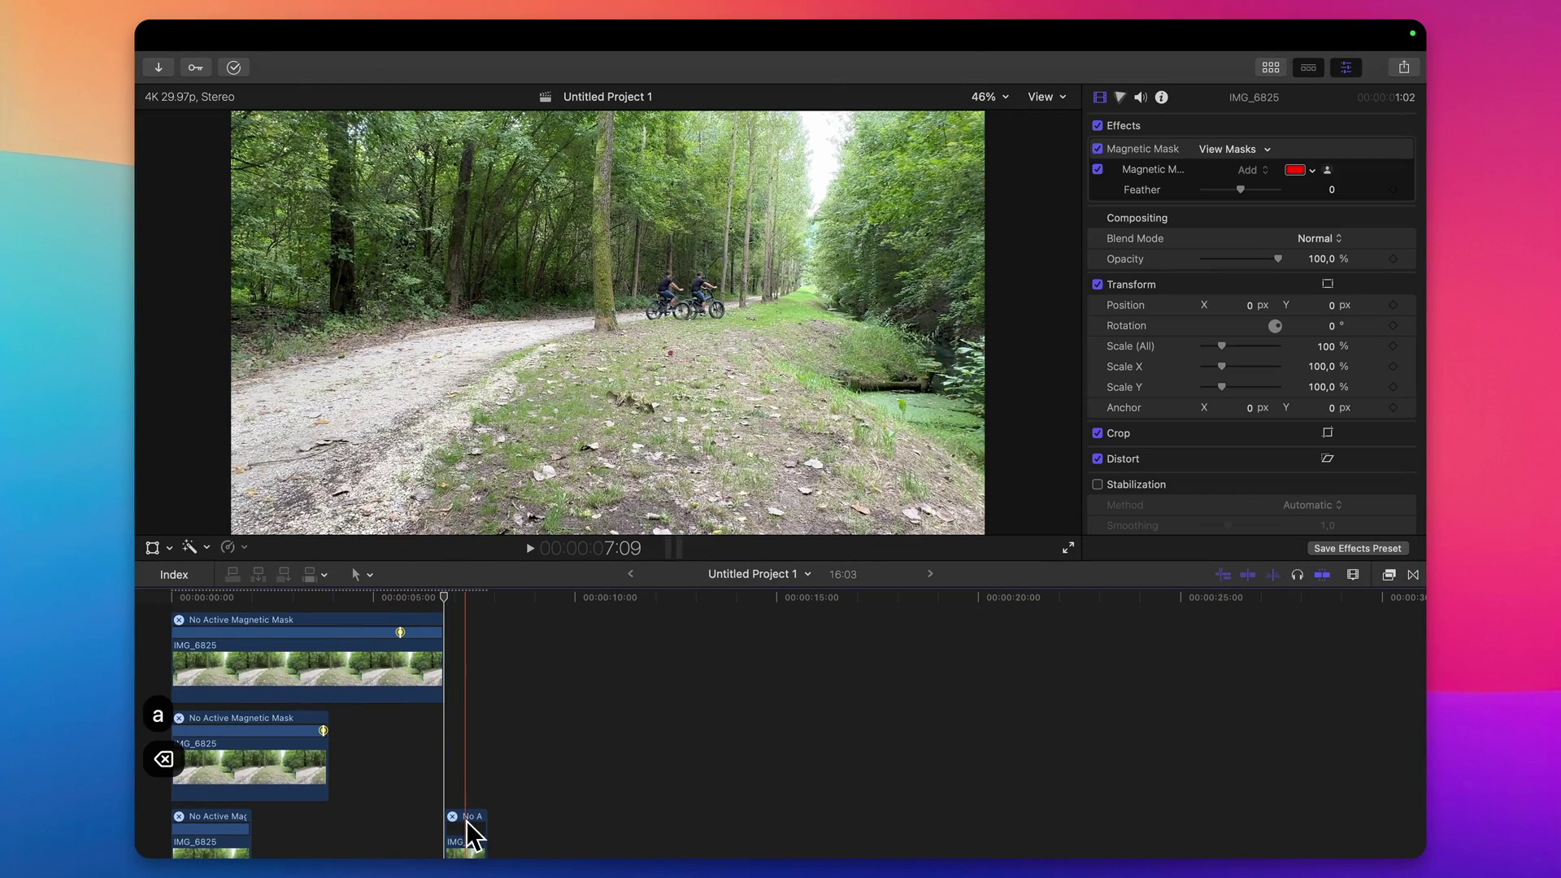
{"action": "key", "text": "BackSpace"}
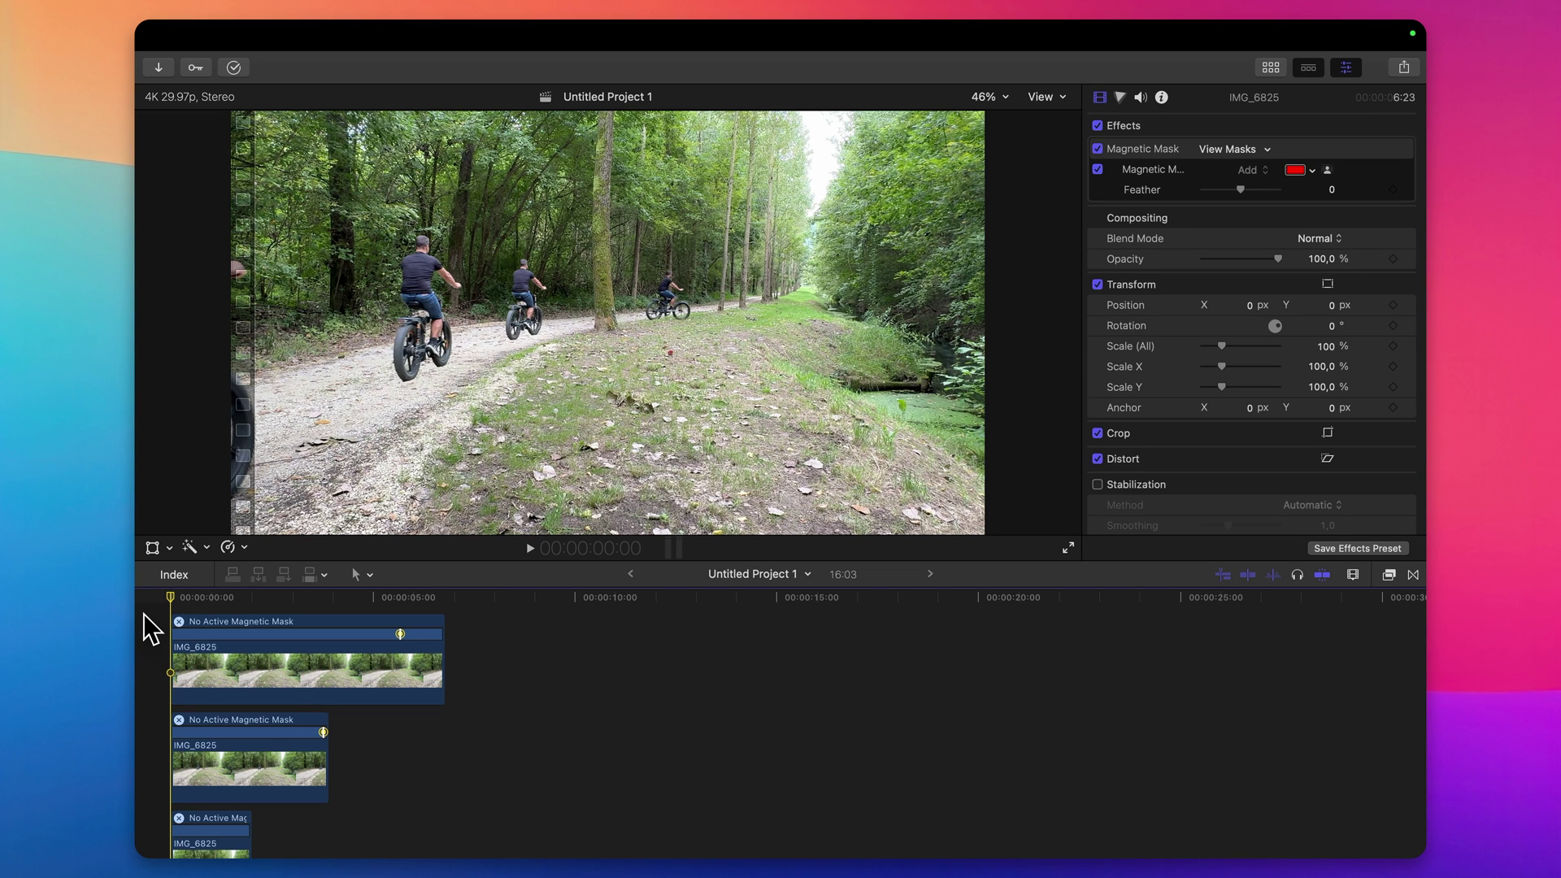
{"action": "key", "text": "space"}
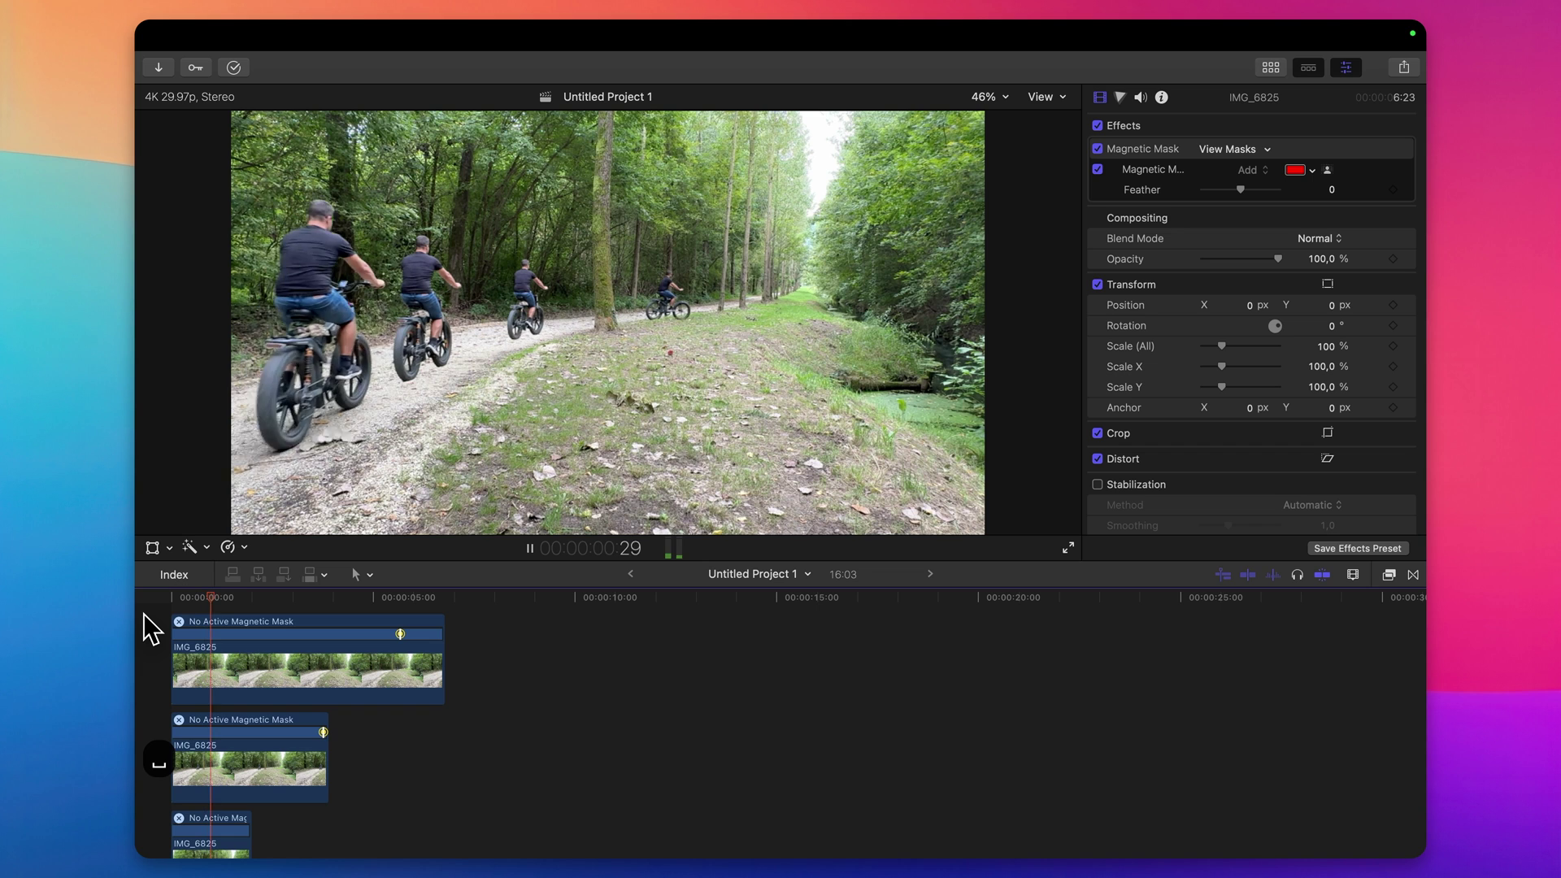